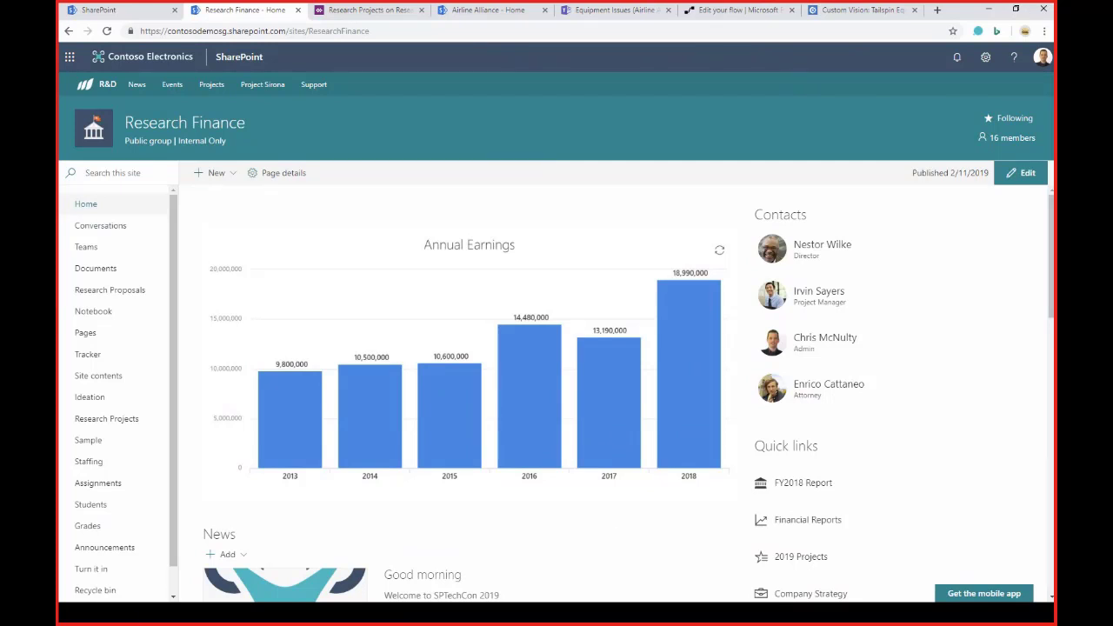
Step: Create a flow for the Research Projects list from the "Request manager approval for a selected item" template
click(102, 420)
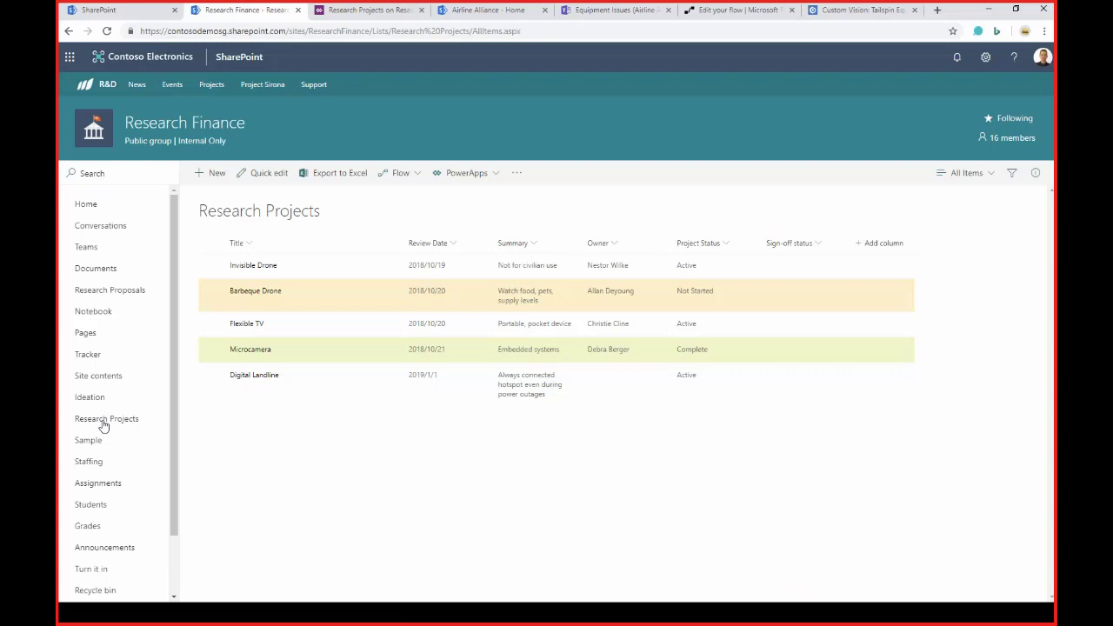
click(419, 177)
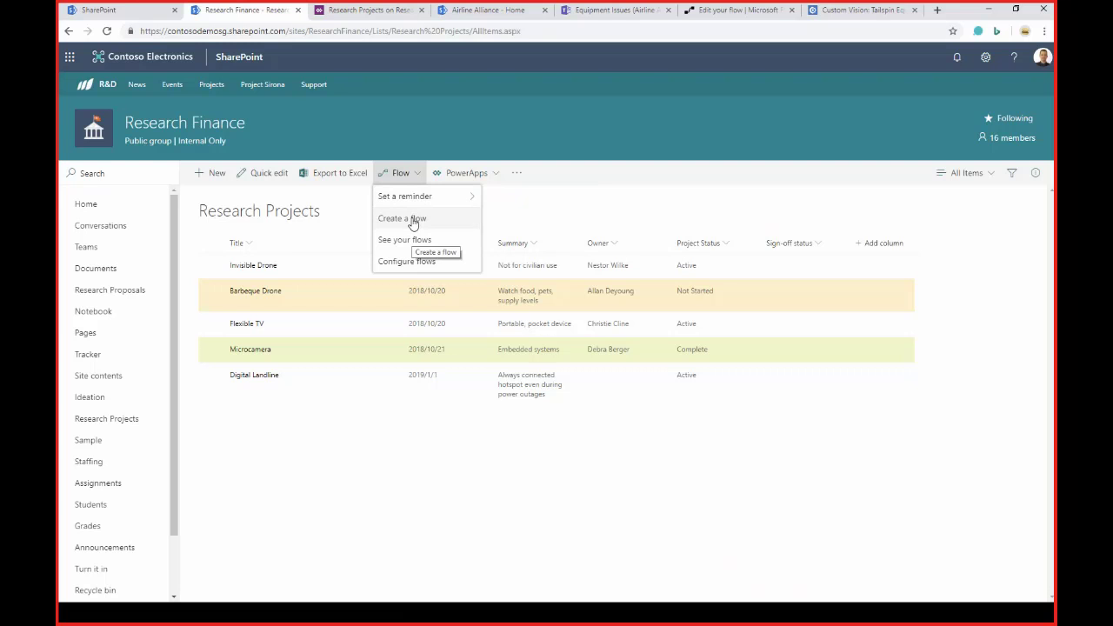
click(414, 224)
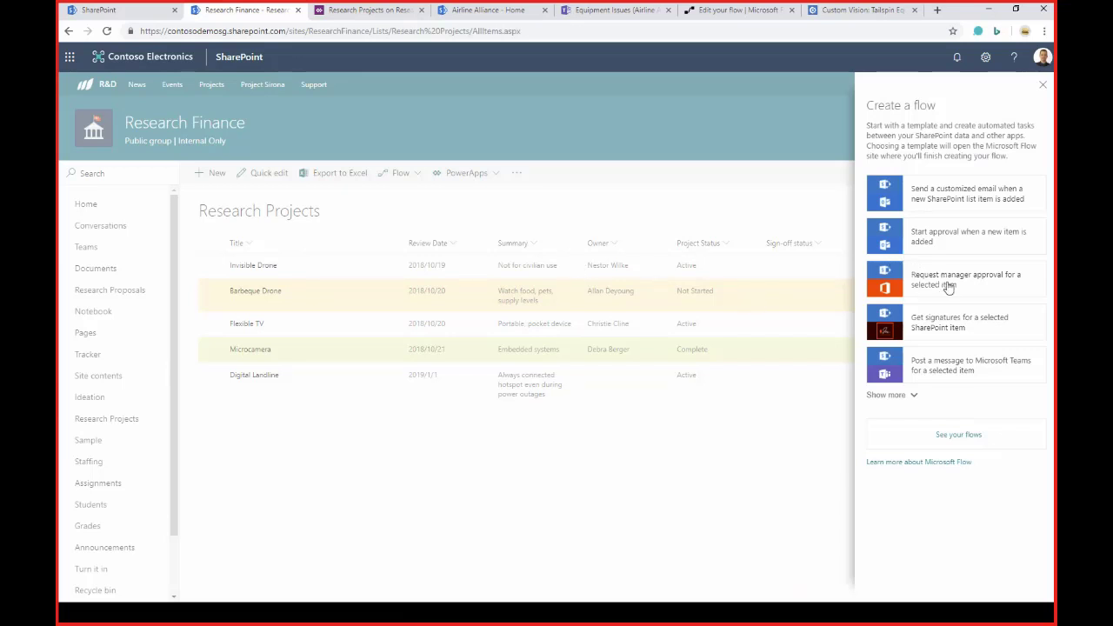
click(949, 282)
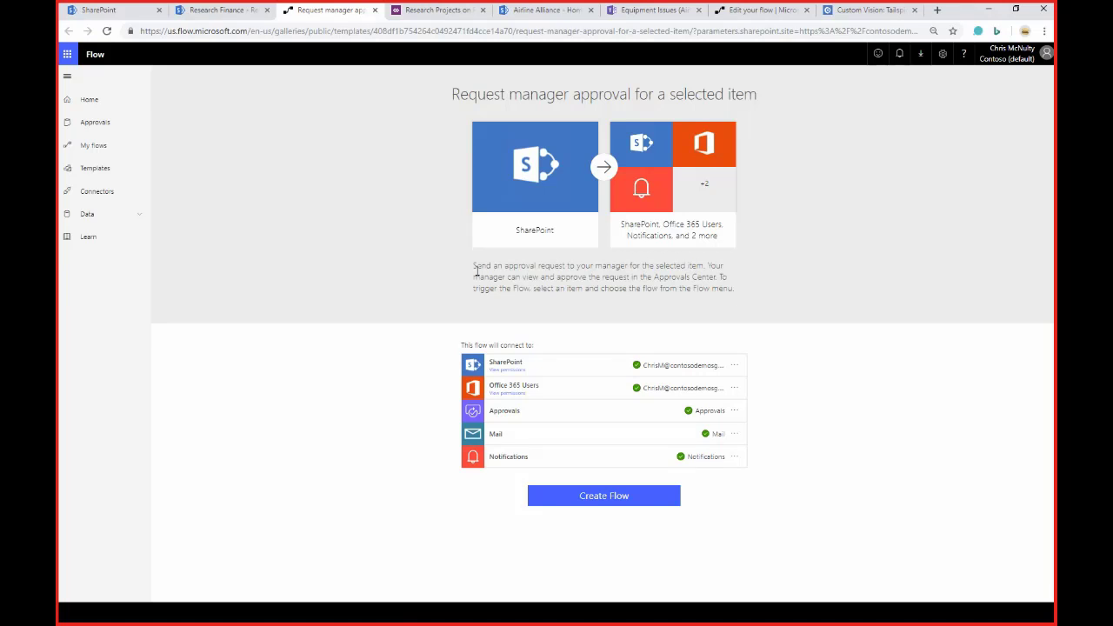
click(593, 500)
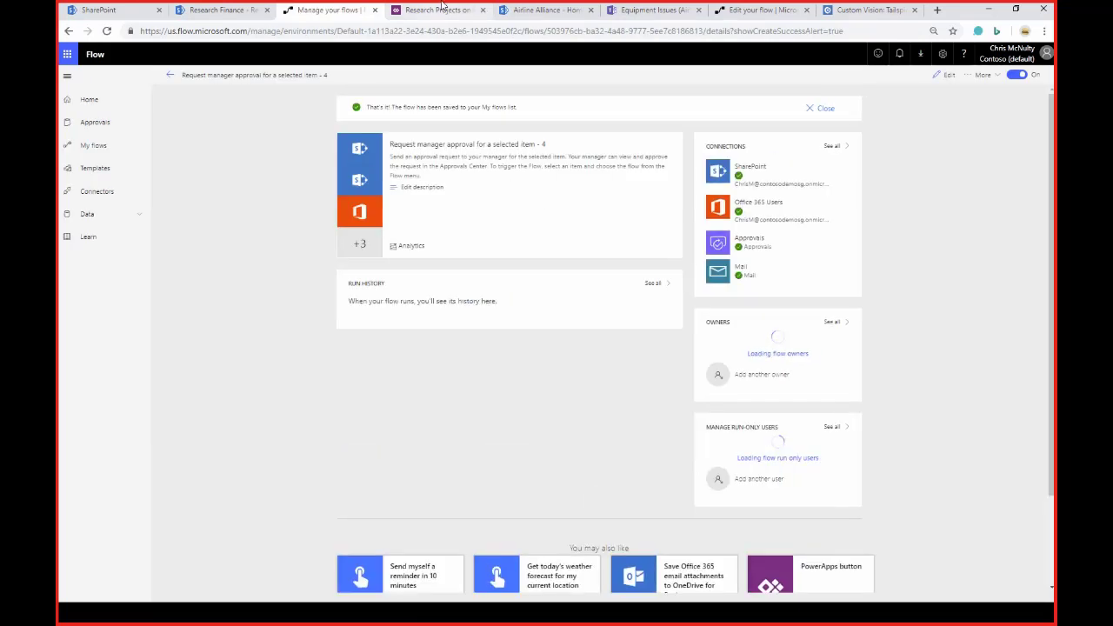
Step: Open the new flow for editing and examine its profile, manager and approval actions and the approval condition
mouse_move(442, 6)
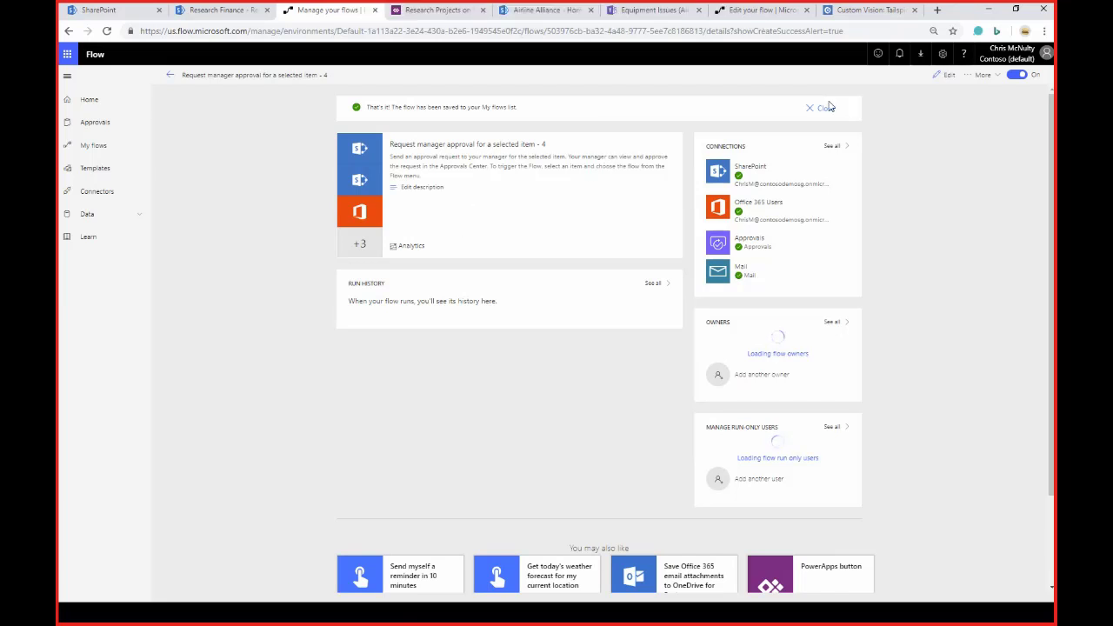
click(947, 76)
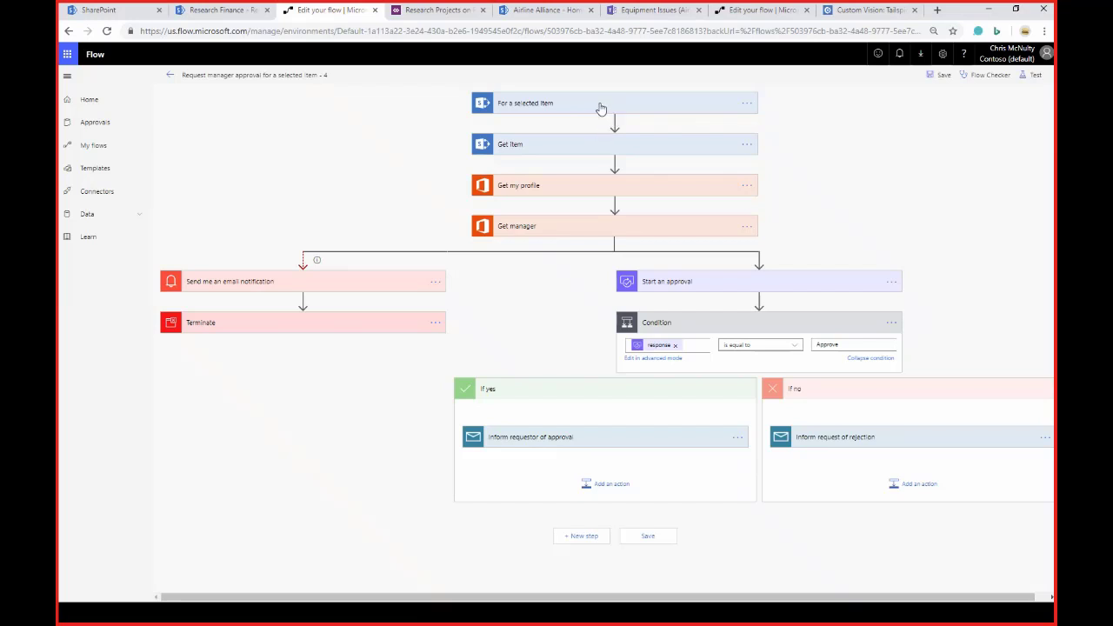
click(612, 192)
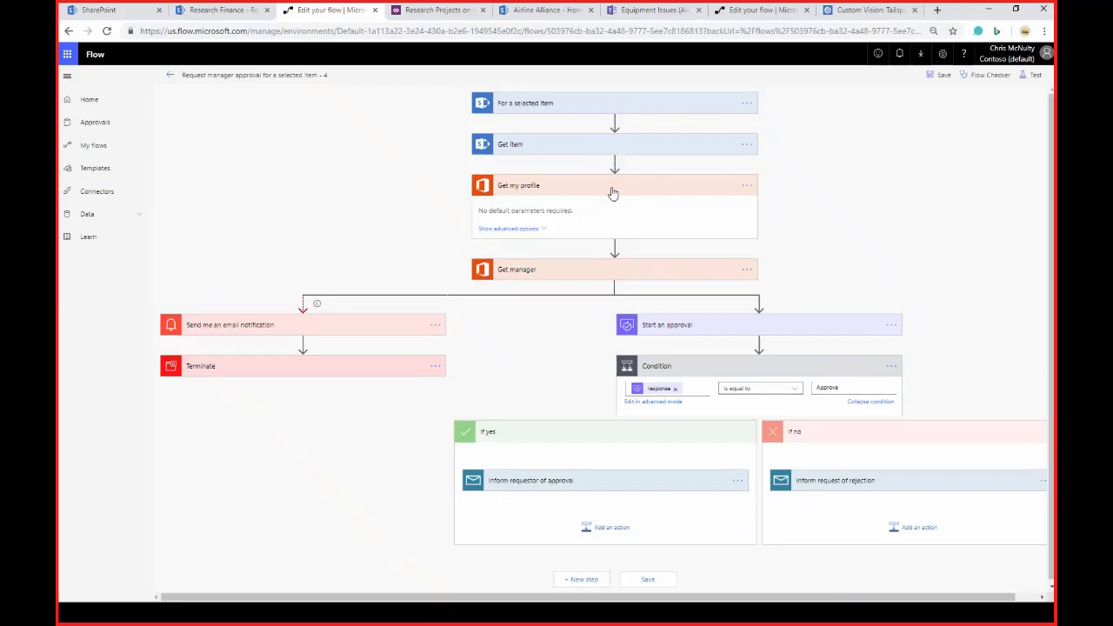
click(607, 276)
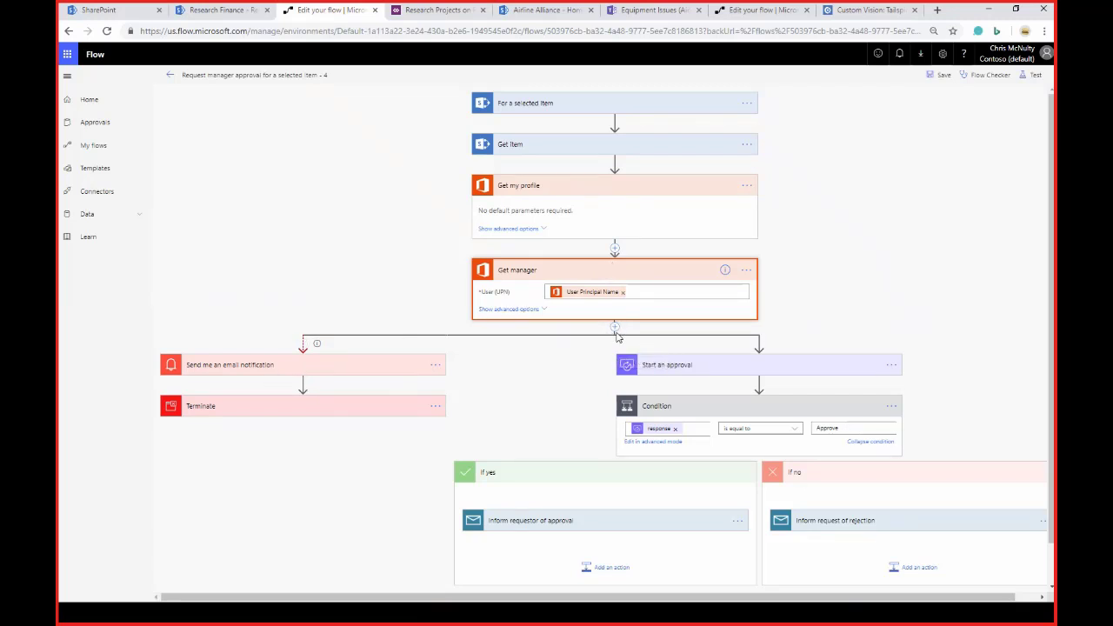
mouse_move(317, 346)
click(709, 370)
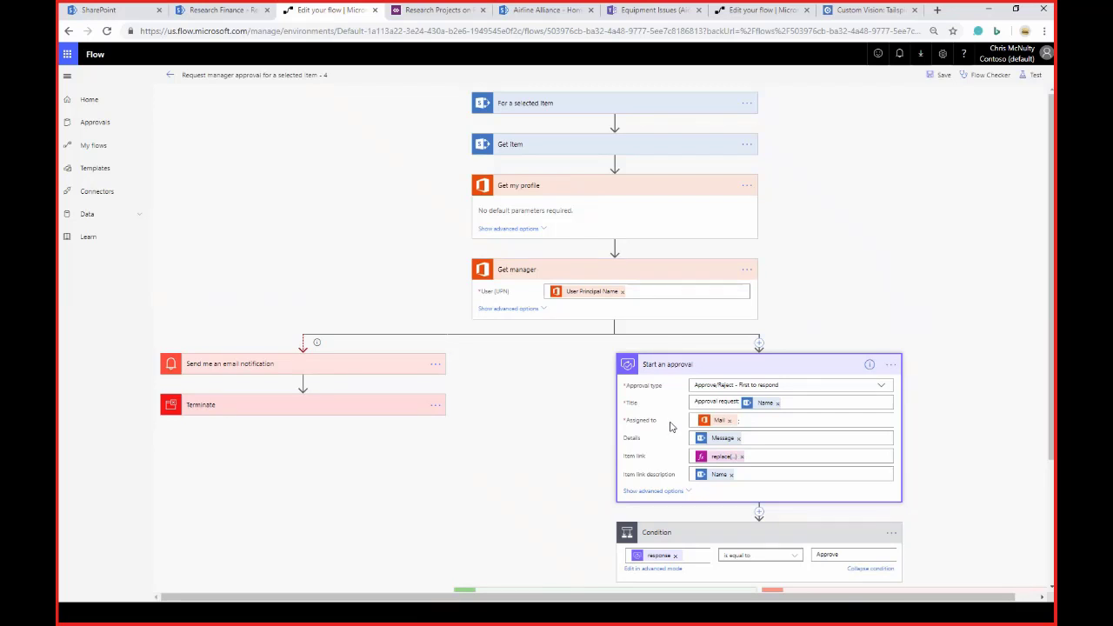
scroll(670, 428, down, 3)
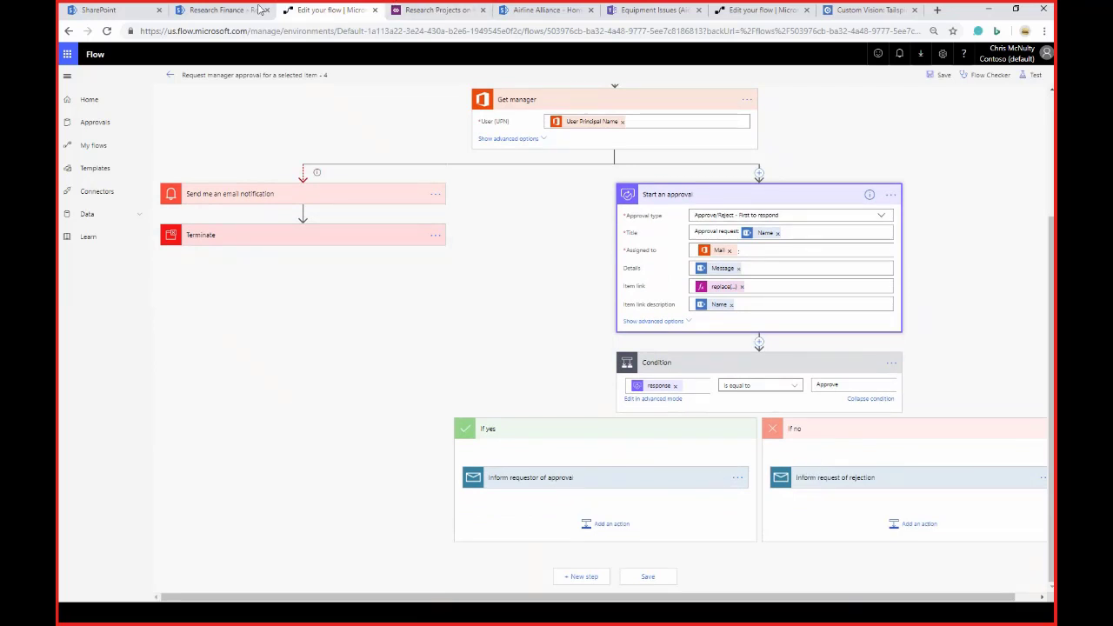
Step: Run the manager approval flow on the Invisible Drone item in SharePoint with the message "Please approve this", and clear the item selection
click(231, 10)
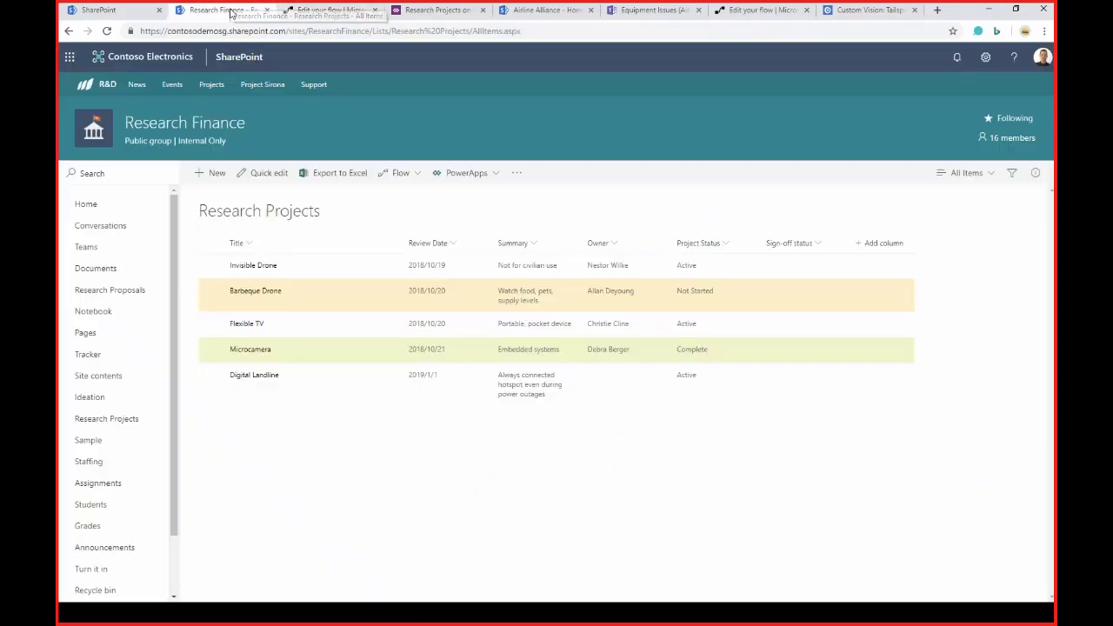
click(210, 267)
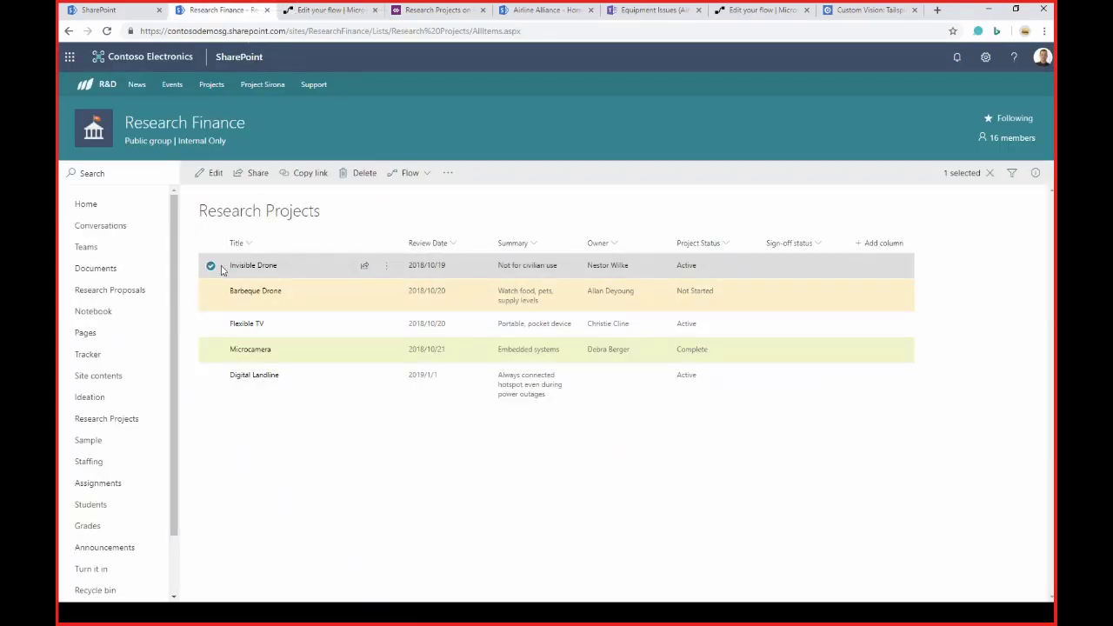
click(426, 175)
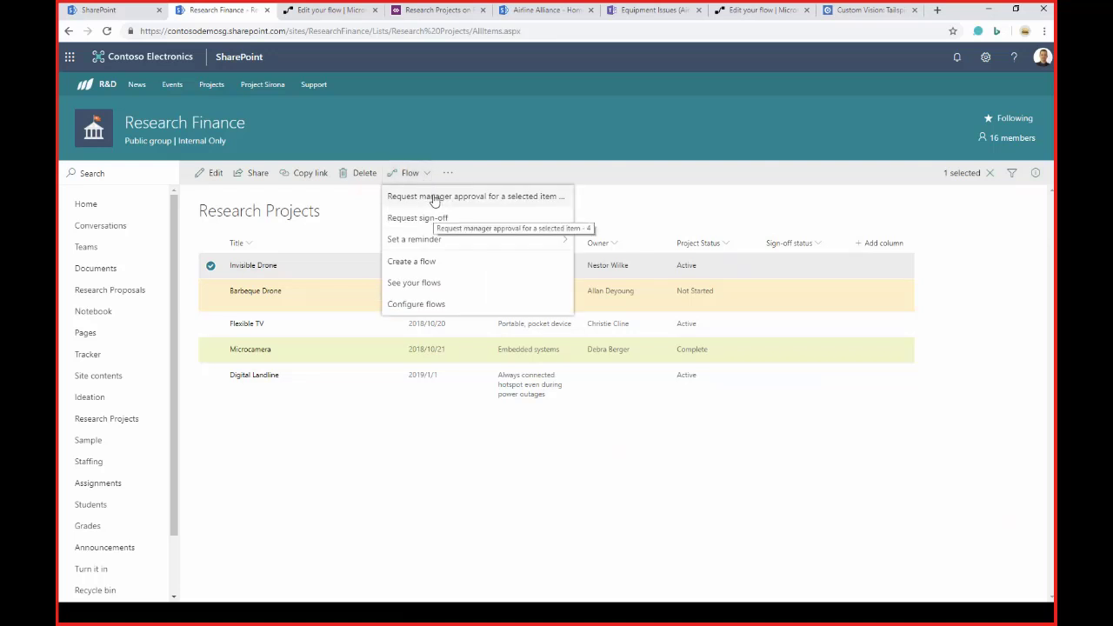
click(435, 199)
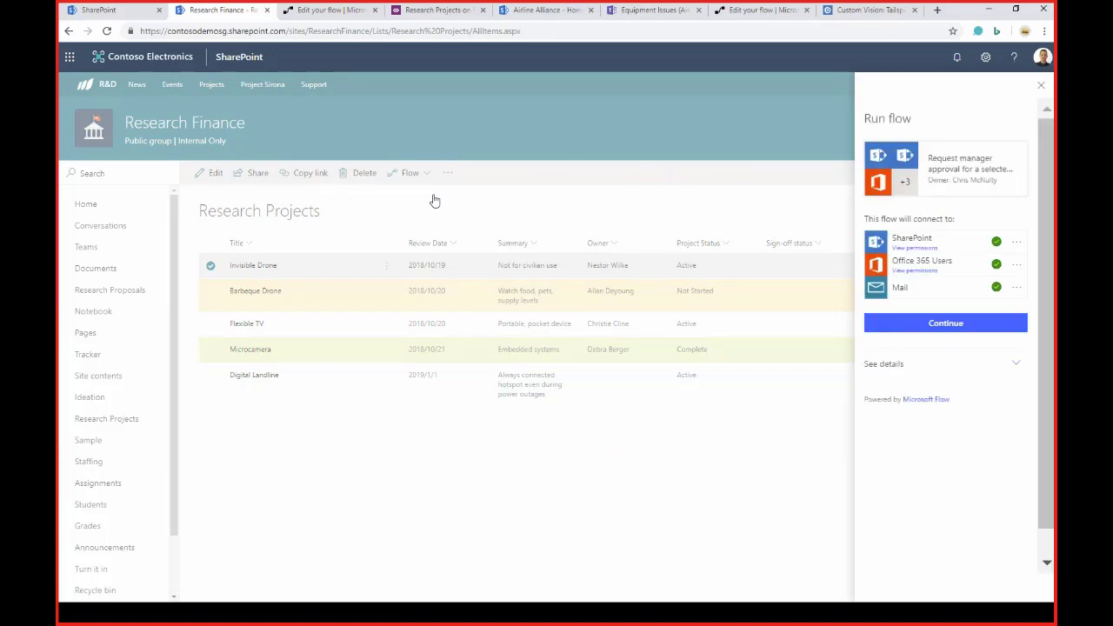
click(957, 326)
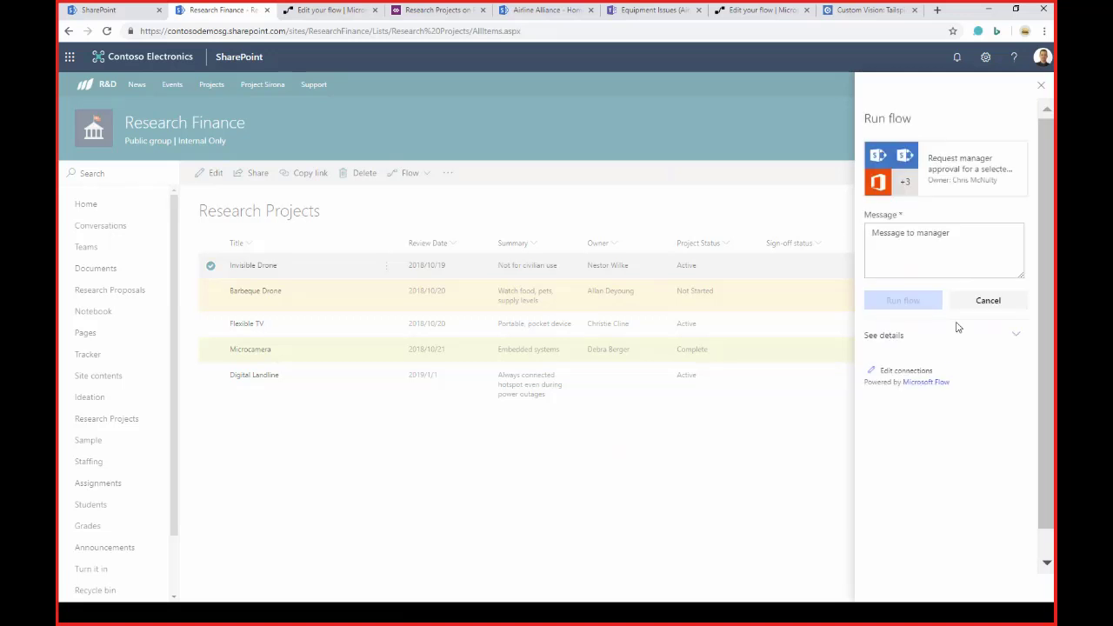
click(948, 240)
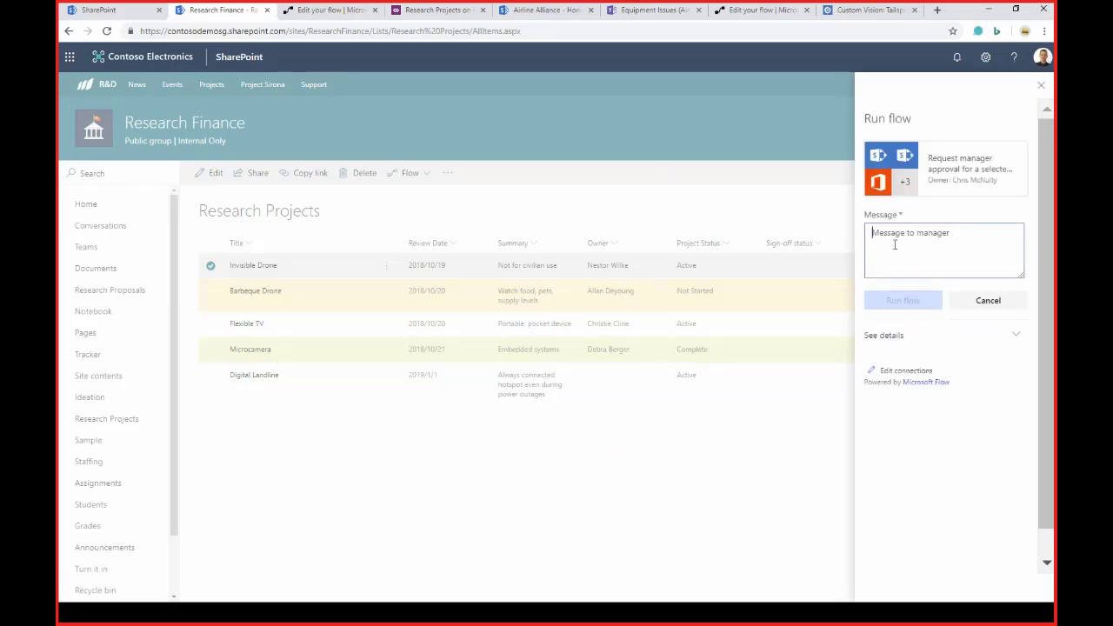
text(Please)
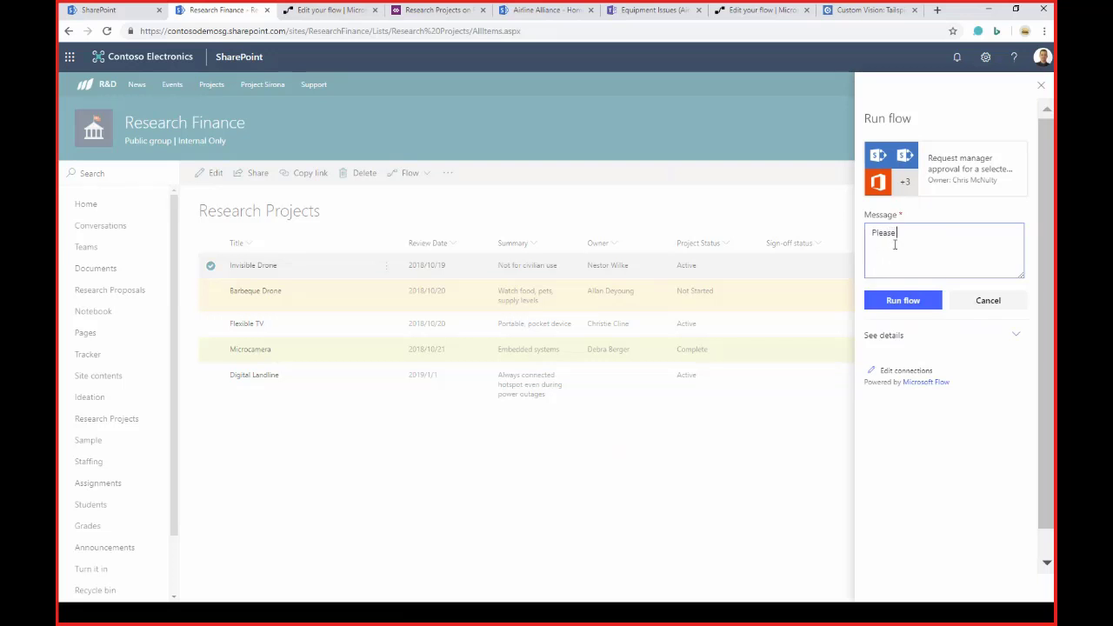
text( approve this)
click(896, 300)
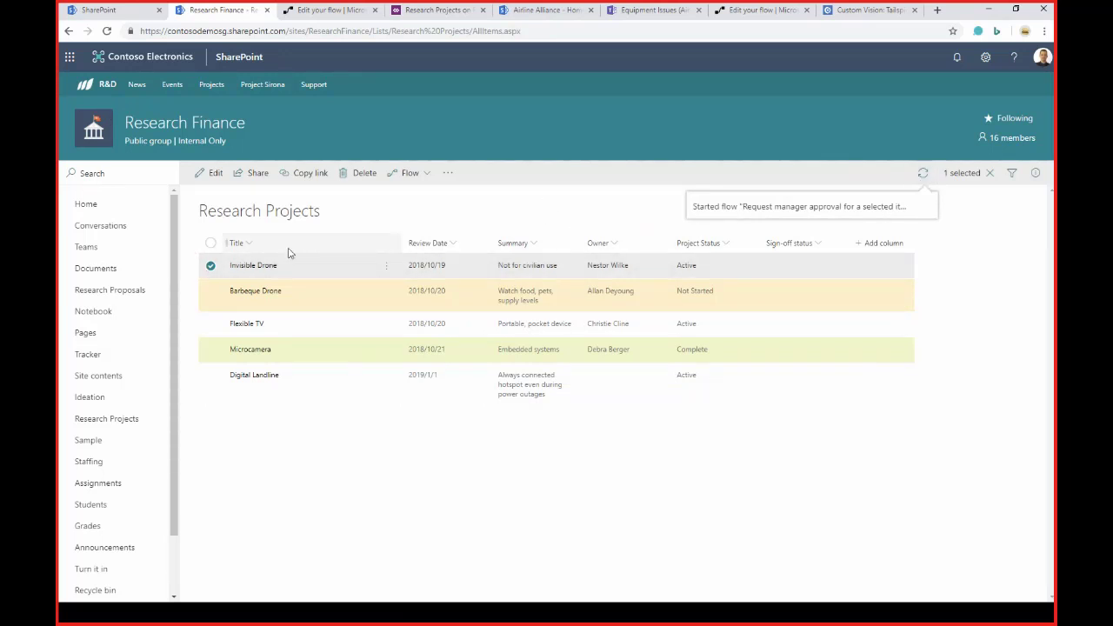
click(209, 269)
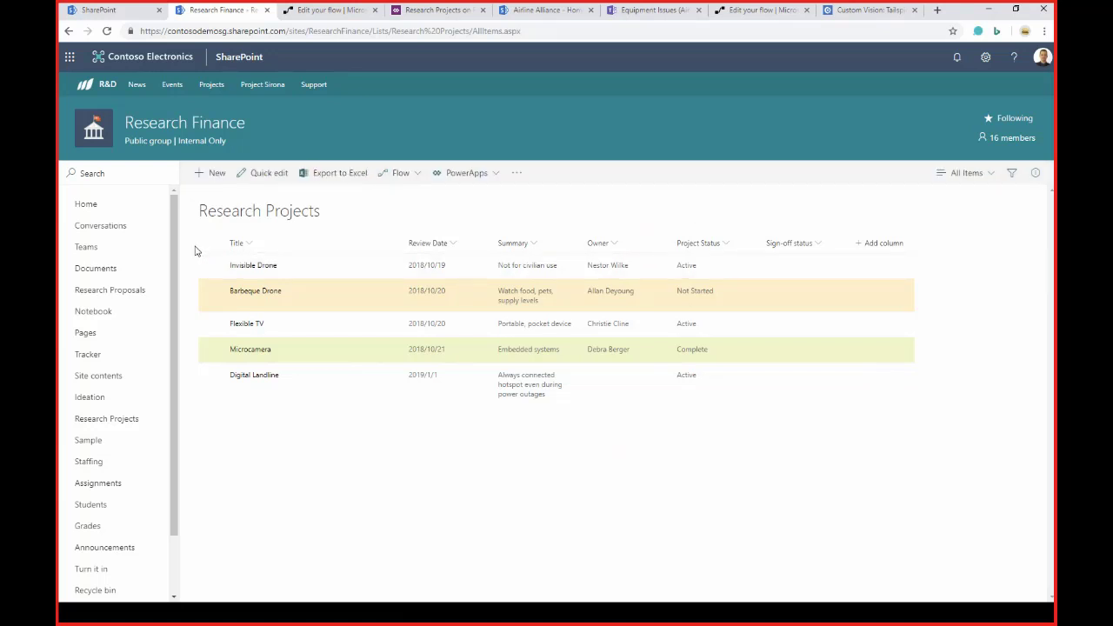
Step: Switch to the Research Projects form in PowerApps and set SharePointForm1 to 2 columns
click(498, 175)
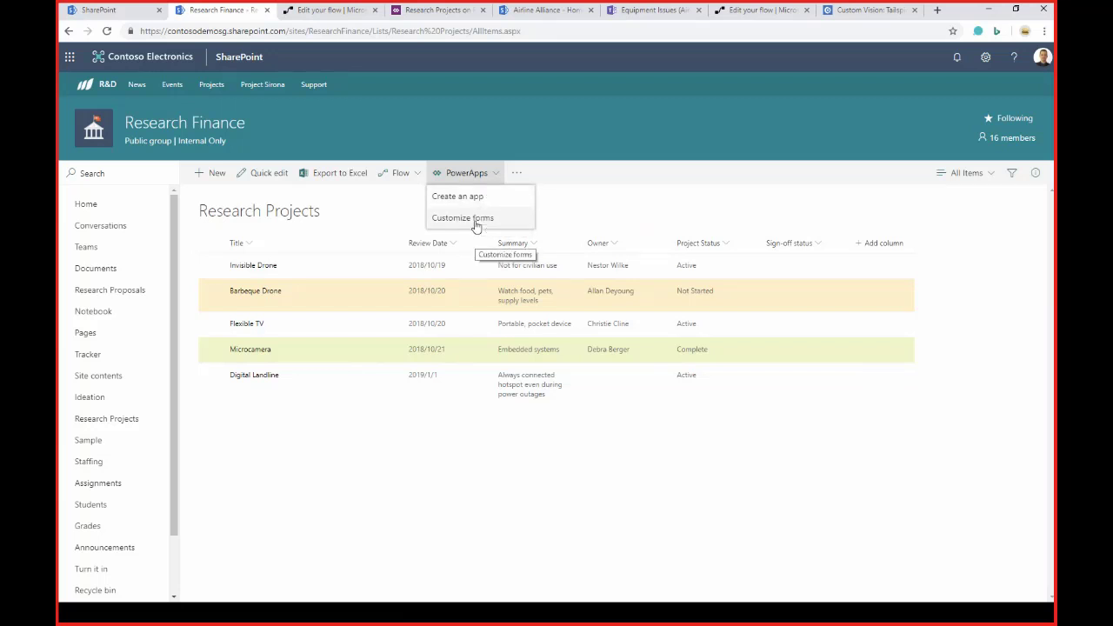
click(414, 13)
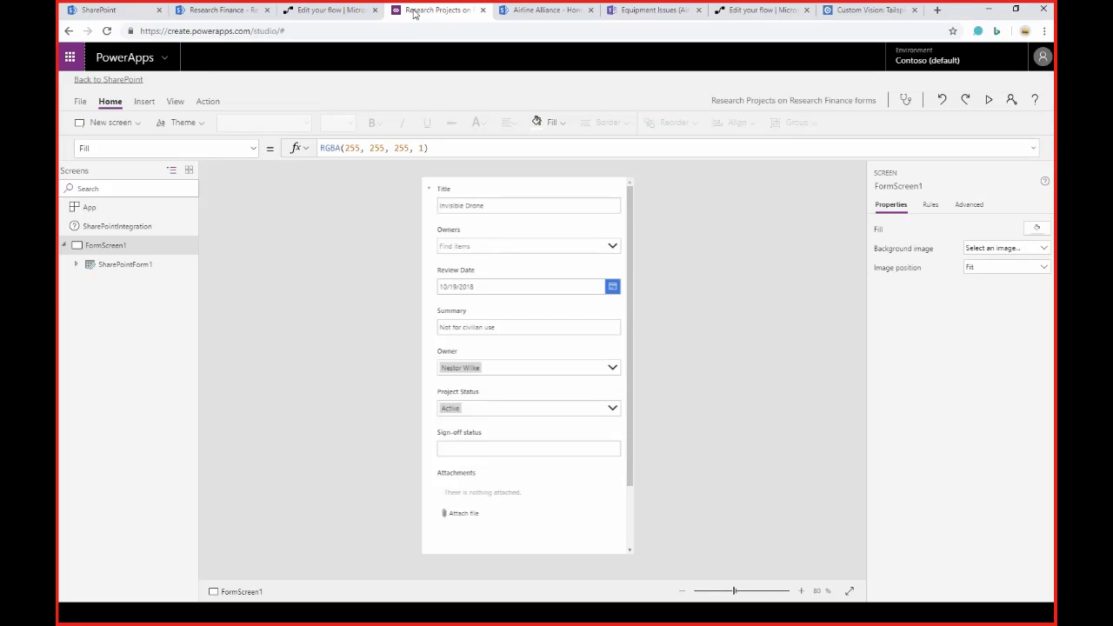
click(436, 516)
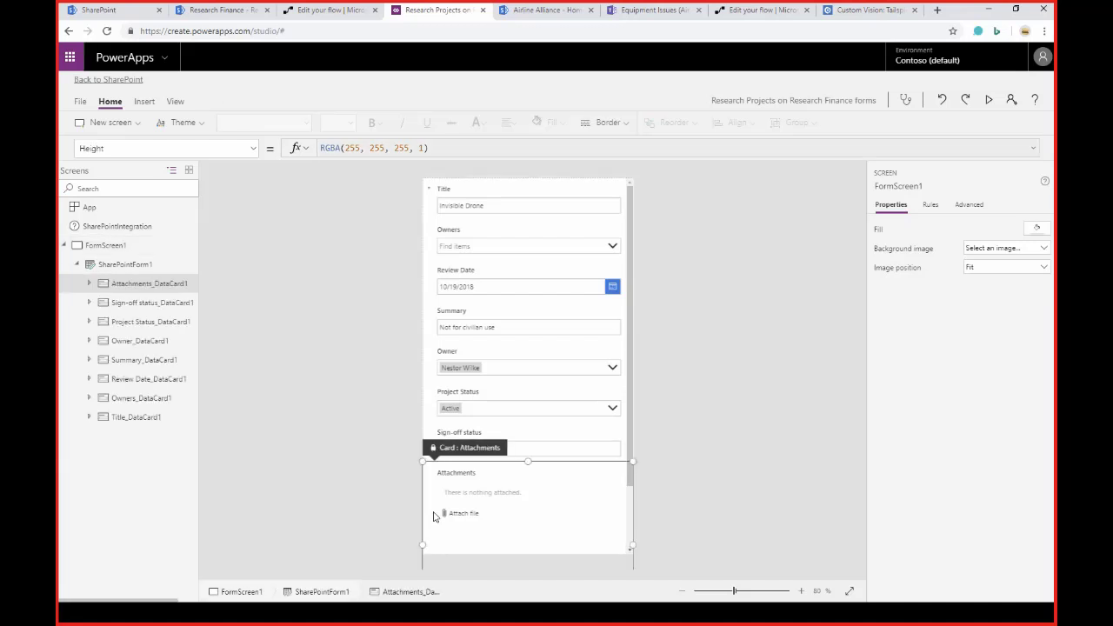
click(119, 265)
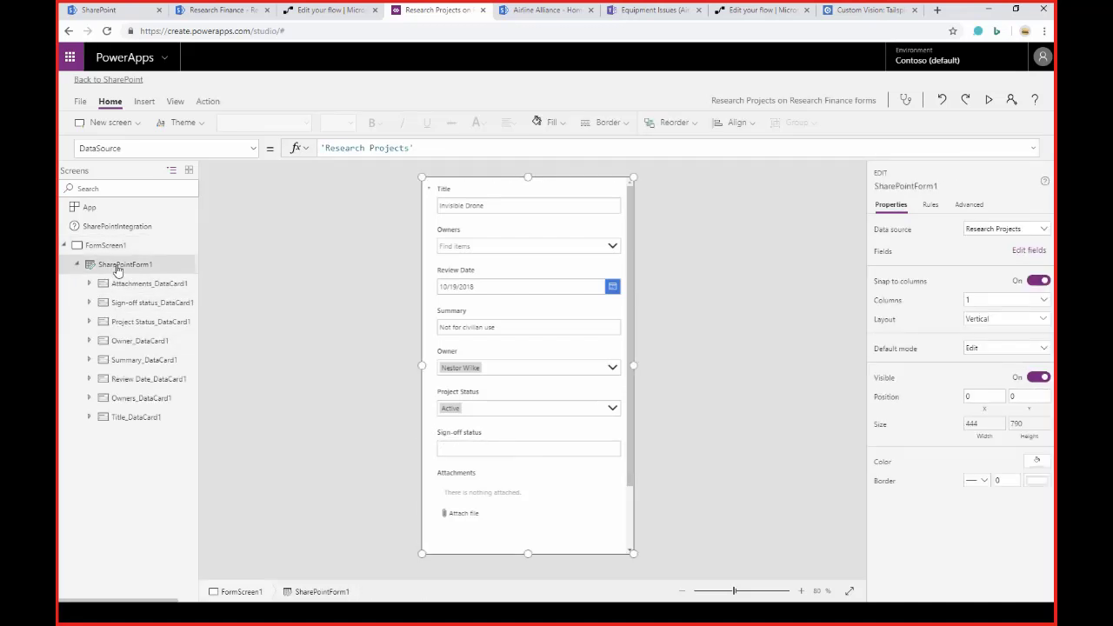
click(1043, 301)
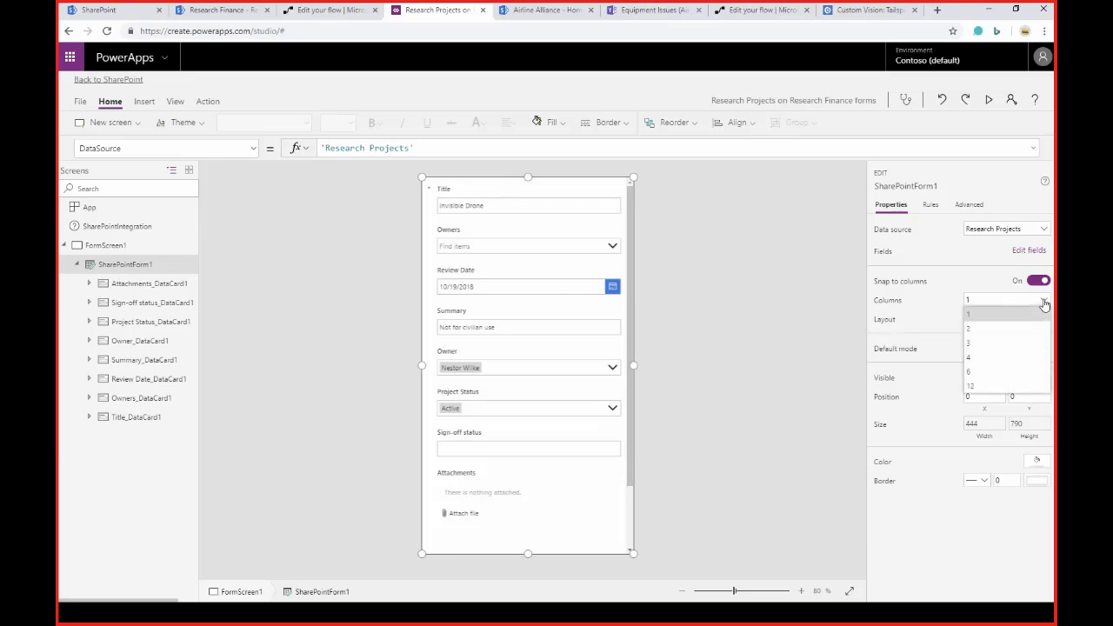
click(1002, 330)
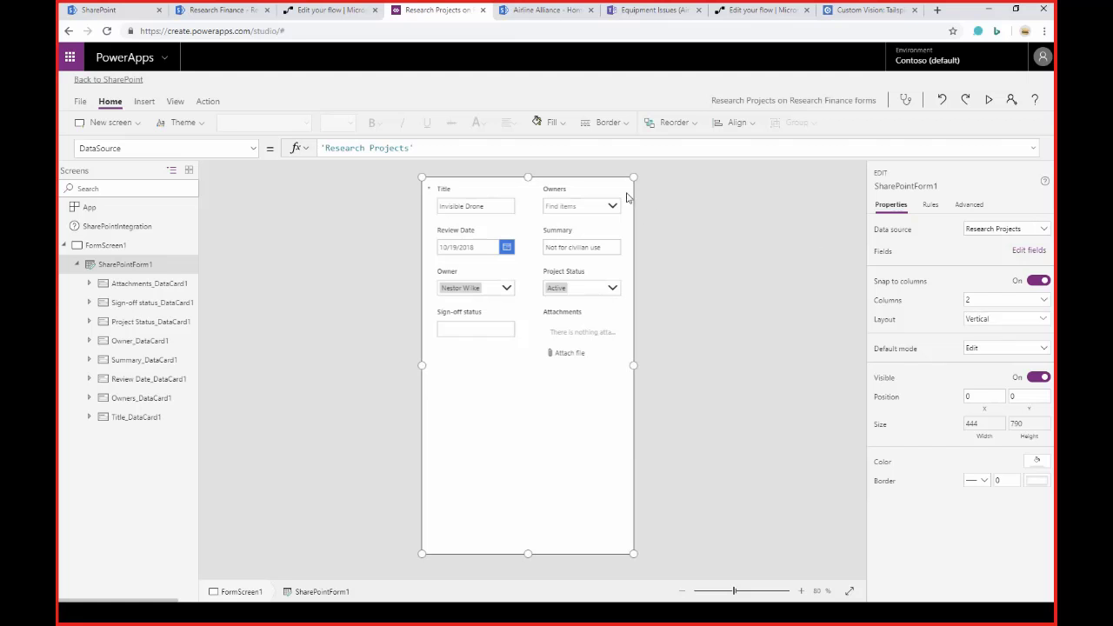
Step: Widen the form's Title card across both columns and fill it with the dark blue theme color
click(497, 198)
drag(526, 196, 616, 206)
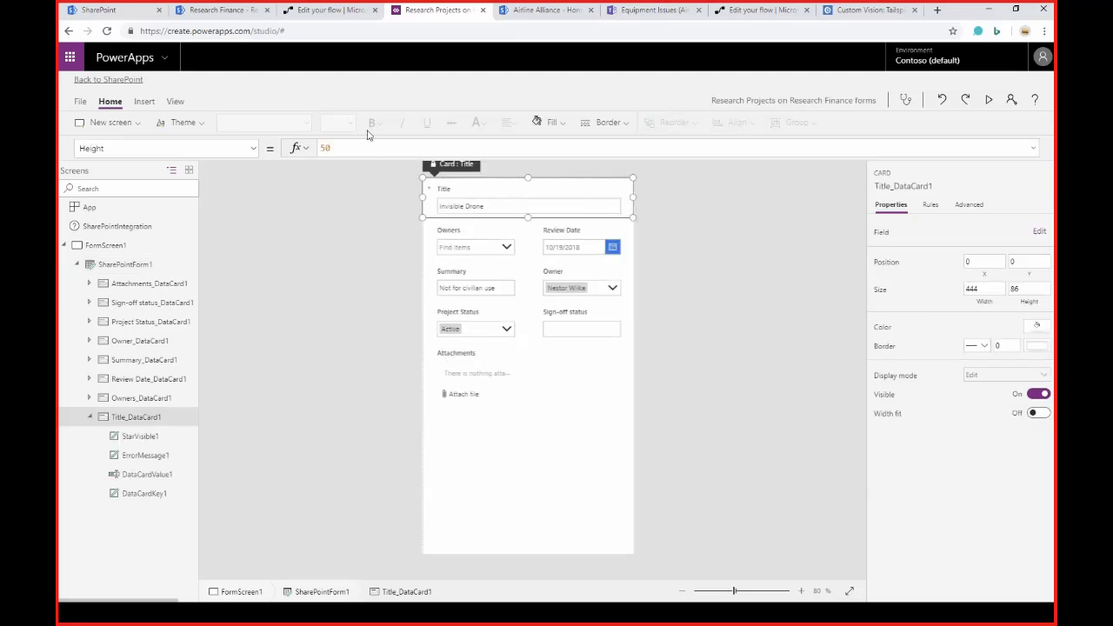
click(562, 126)
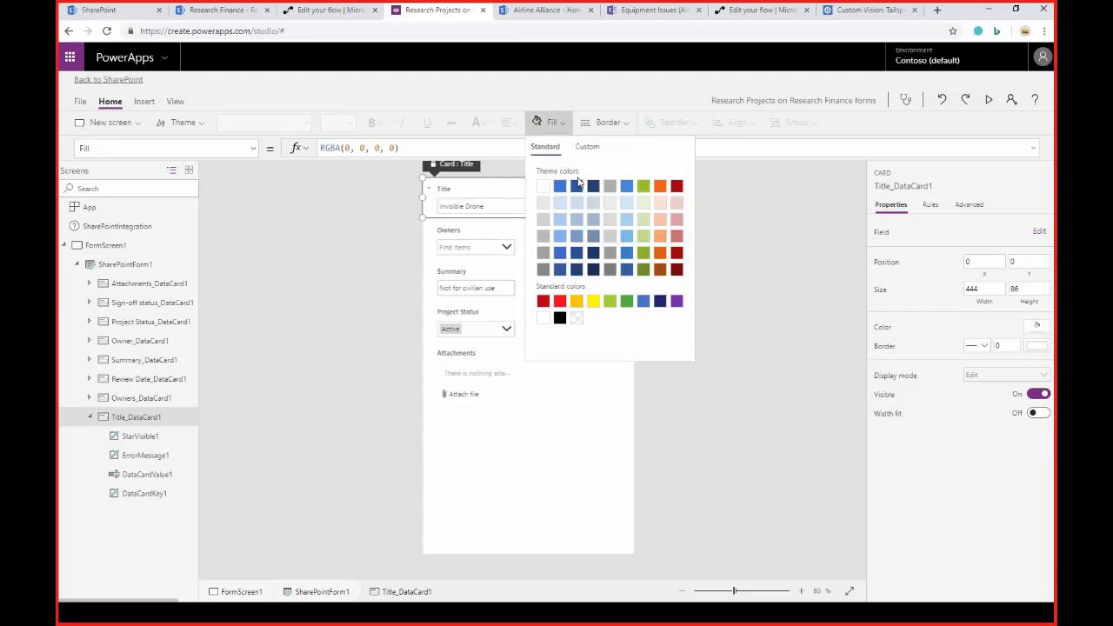
click(578, 188)
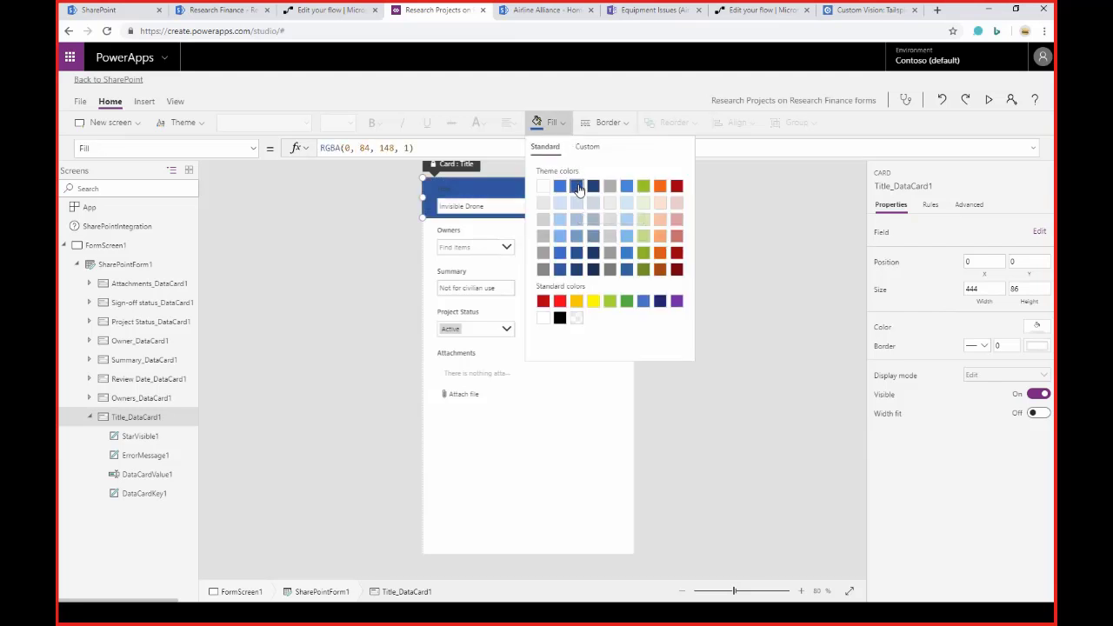
Step: Set the text color of the Title card's label to white
click(441, 187)
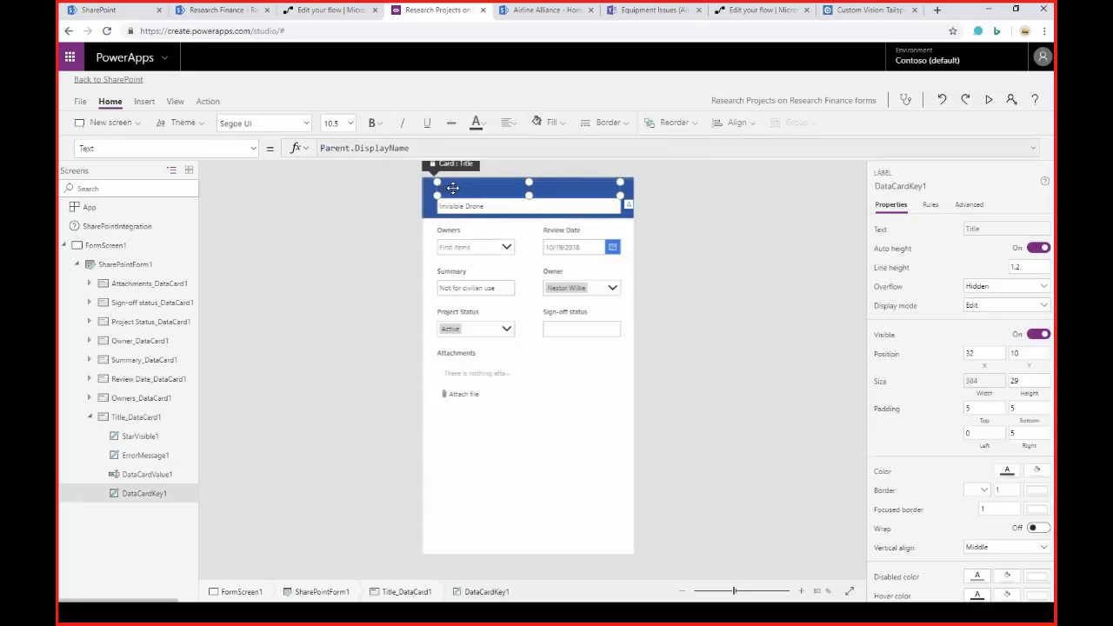
click(477, 124)
click(484, 188)
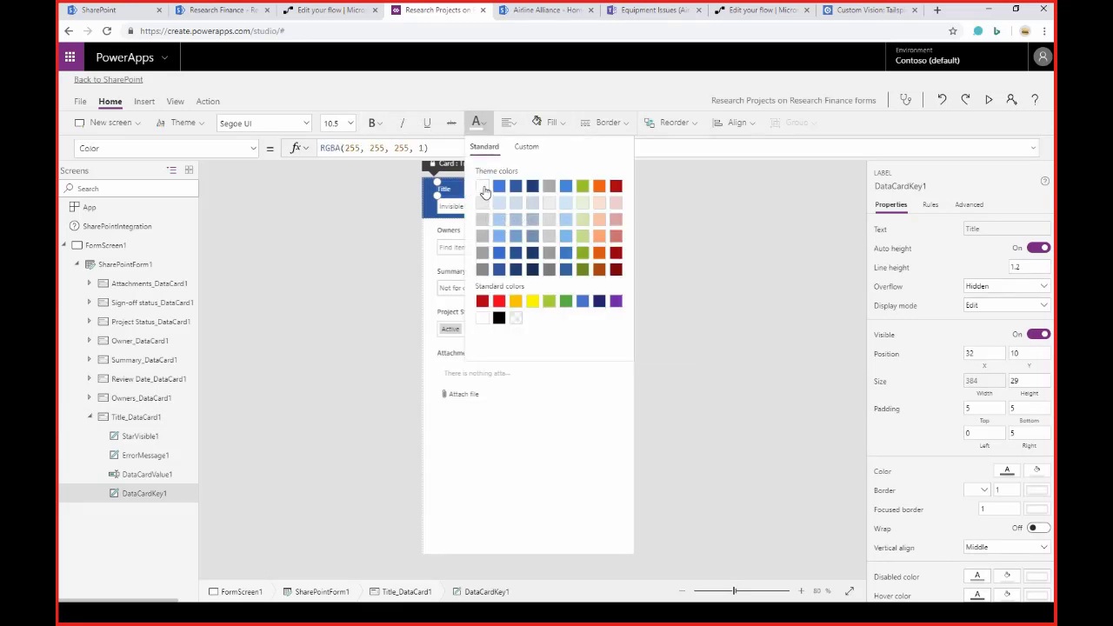
click(514, 456)
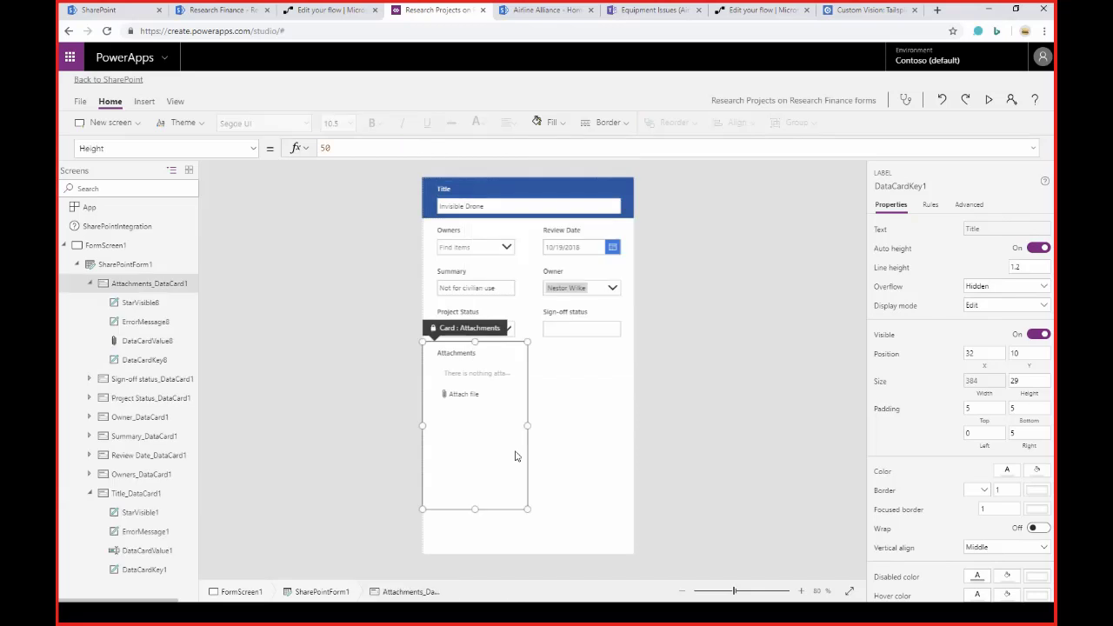
Step: Remove the Sign-off status field from SharePointForm1 and move the Project Status field directly below Title
click(600, 434)
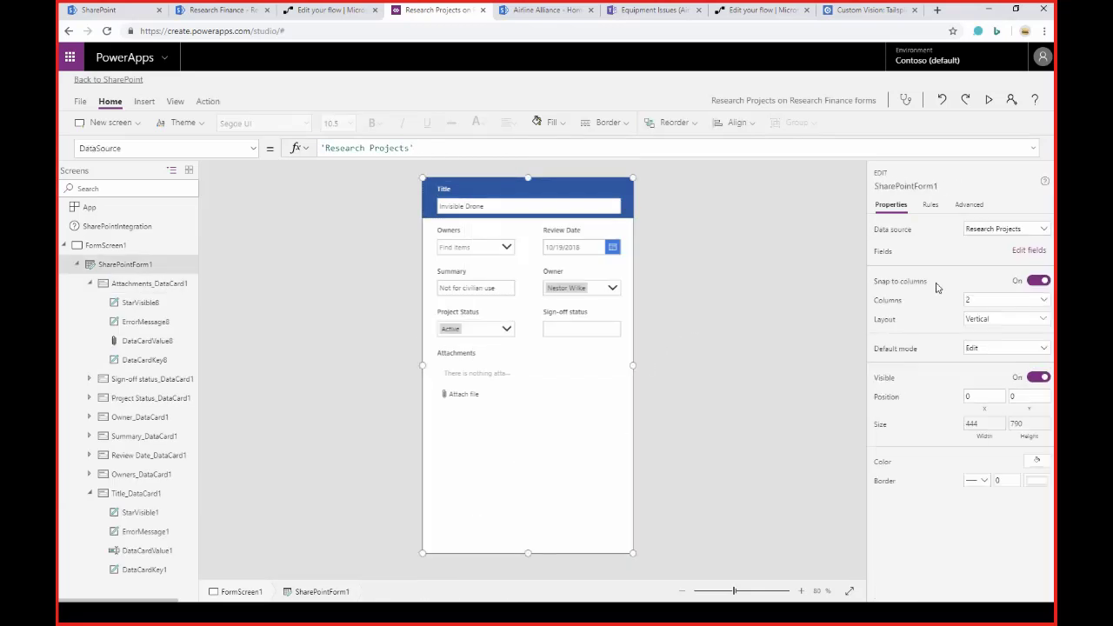
click(1019, 254)
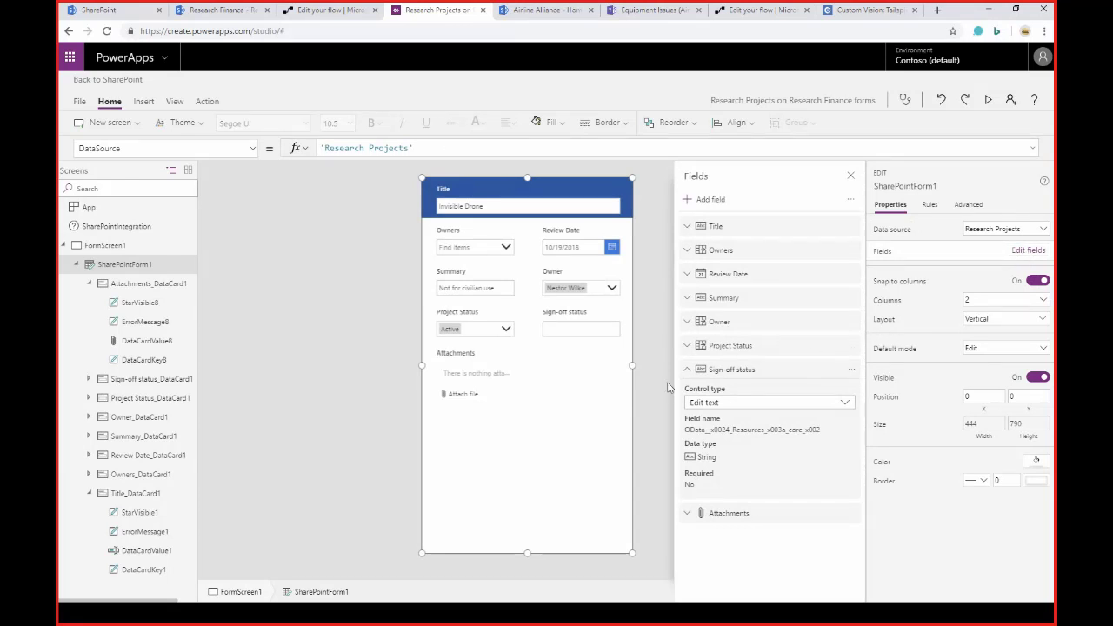
click(852, 369)
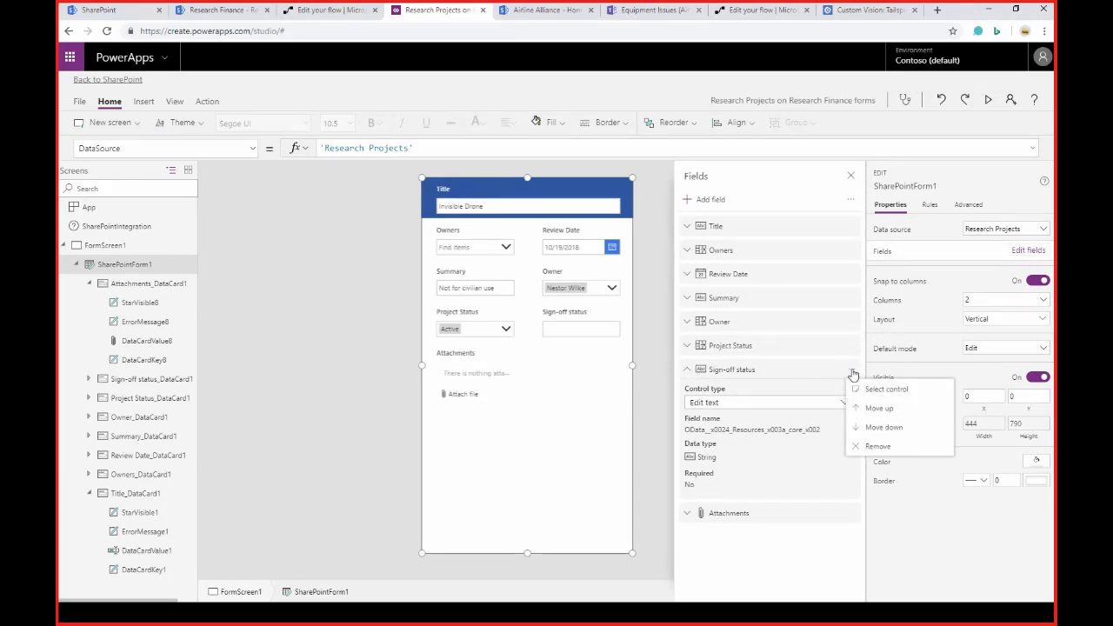
click(883, 446)
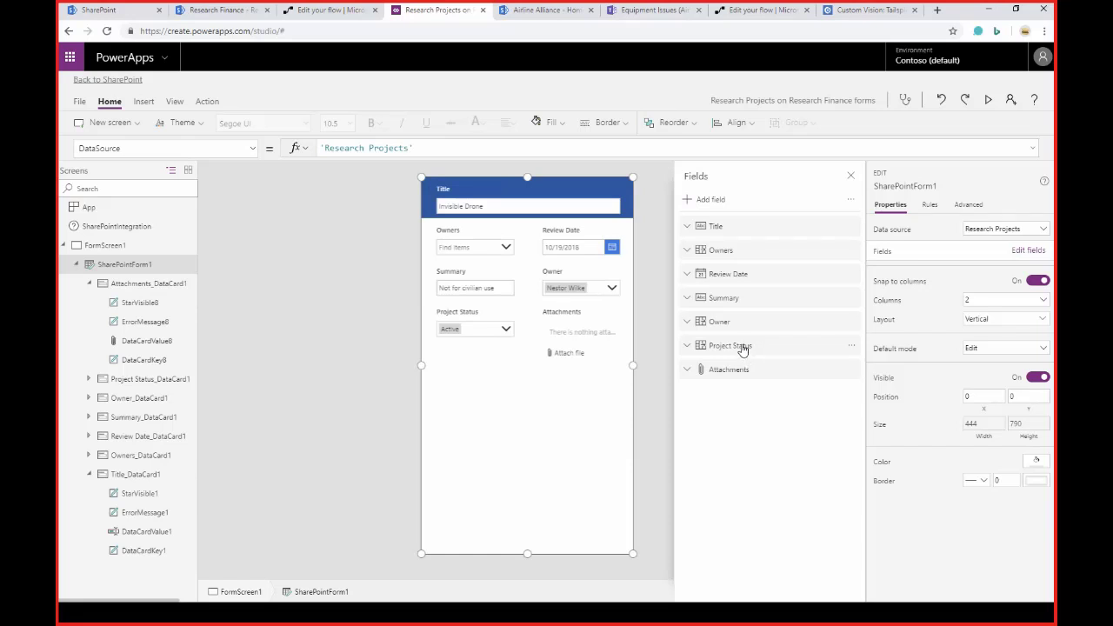
drag(742, 347, 733, 248)
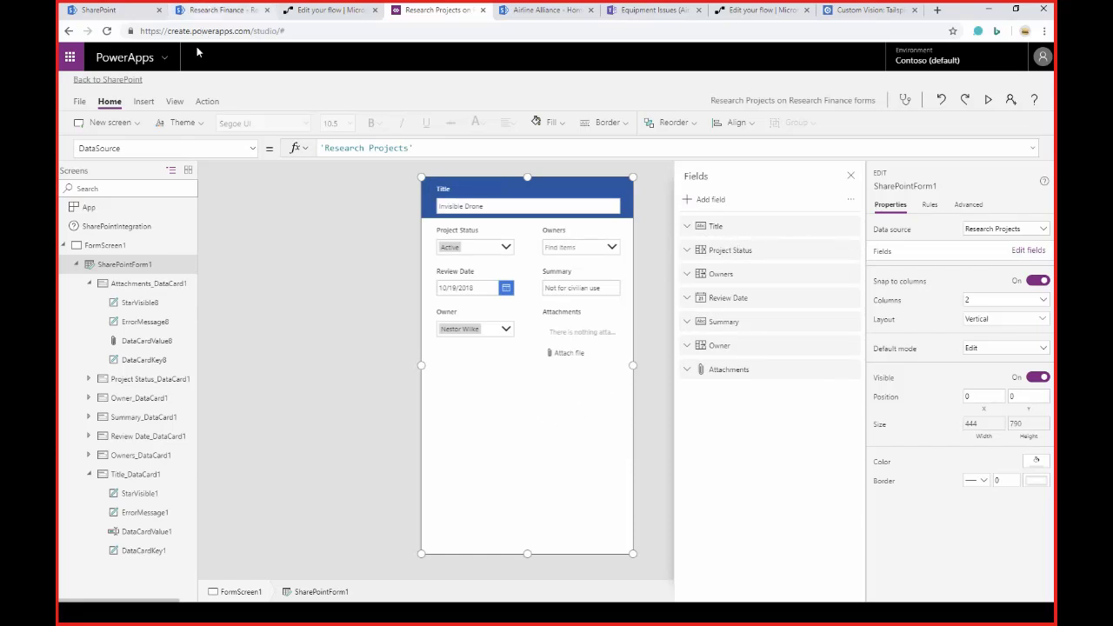
Step: Insert a button on the form screen, place it centred below the form fields, and inspect its OnSelect action
click(144, 102)
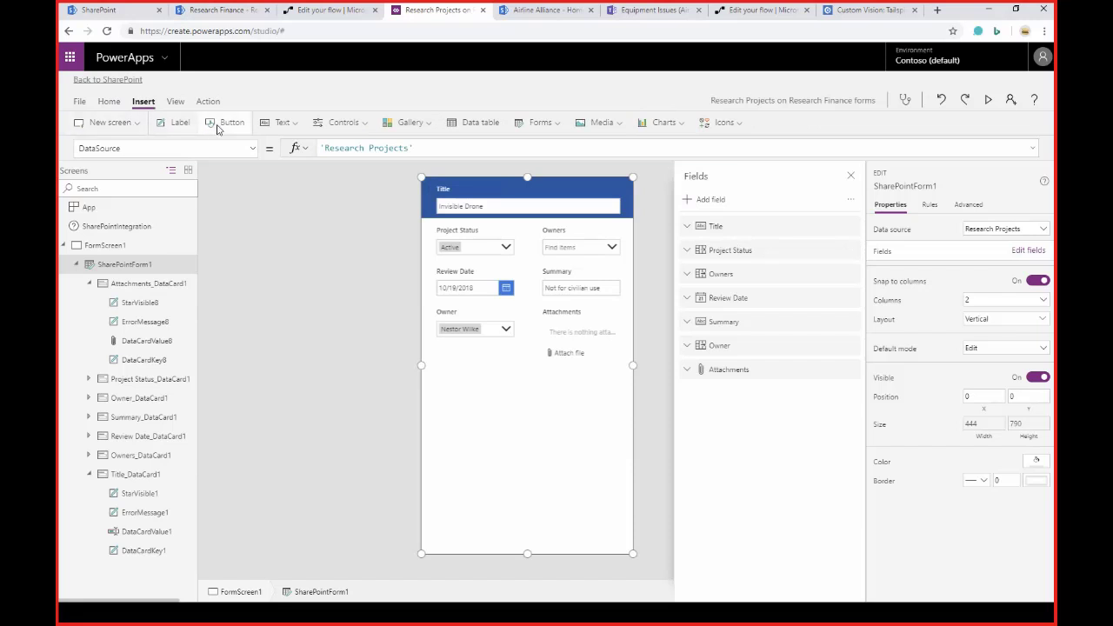
click(224, 124)
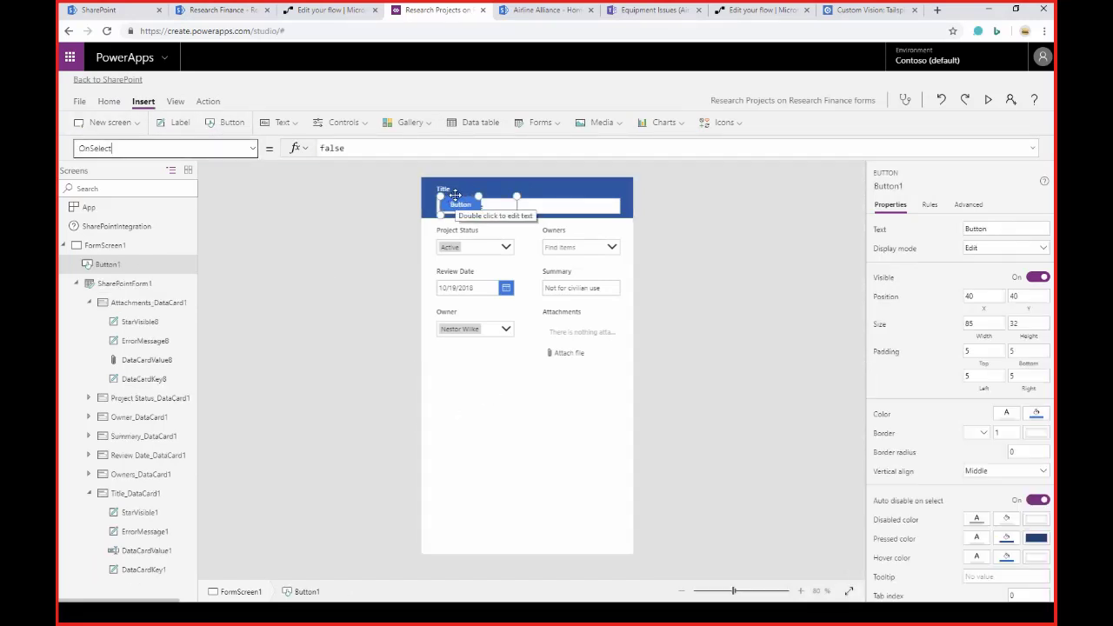
drag(456, 202, 515, 389)
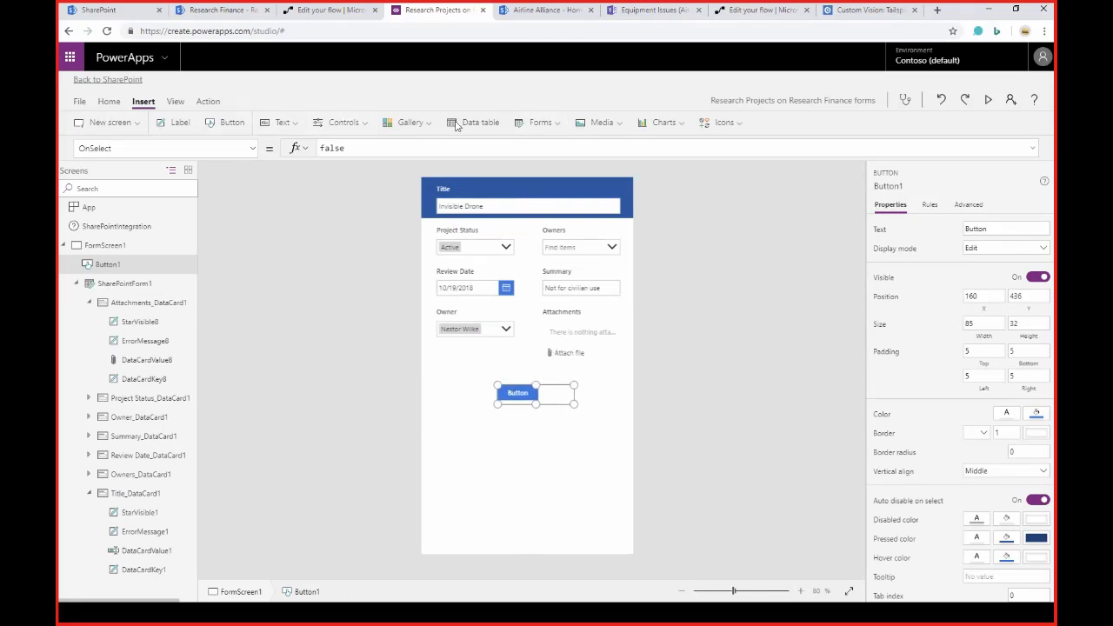
click(207, 102)
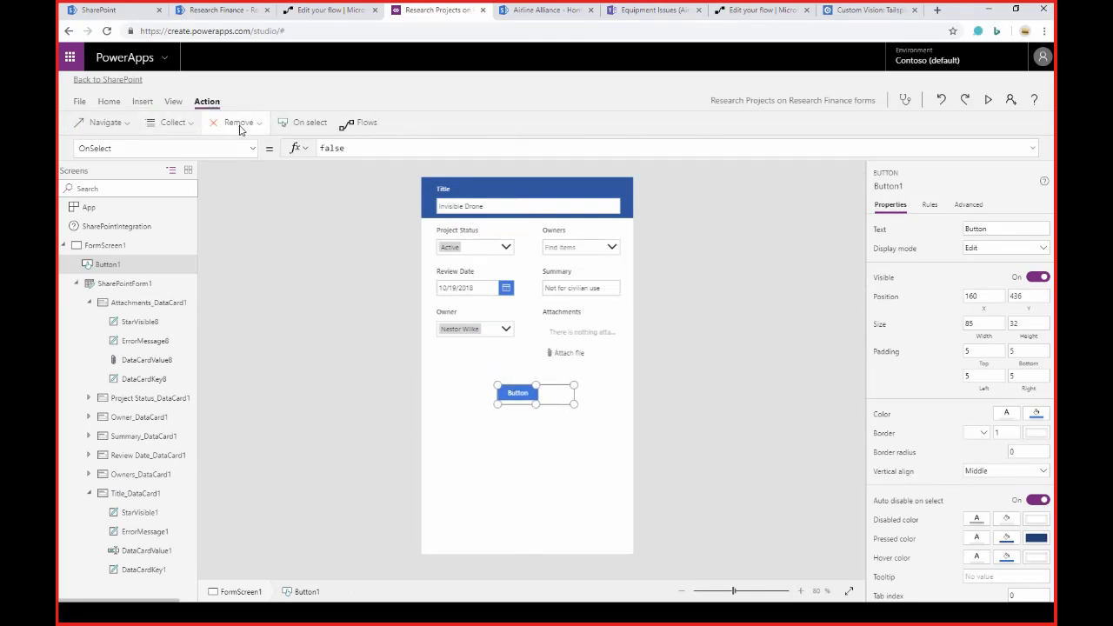
click(310, 127)
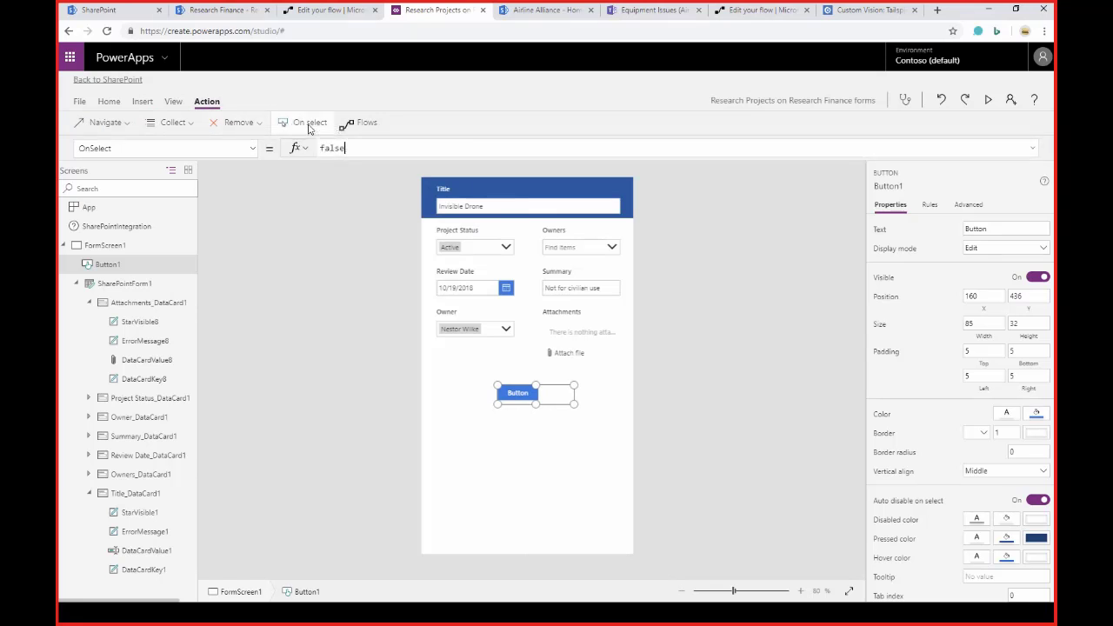
click(435, 365)
click(254, 279)
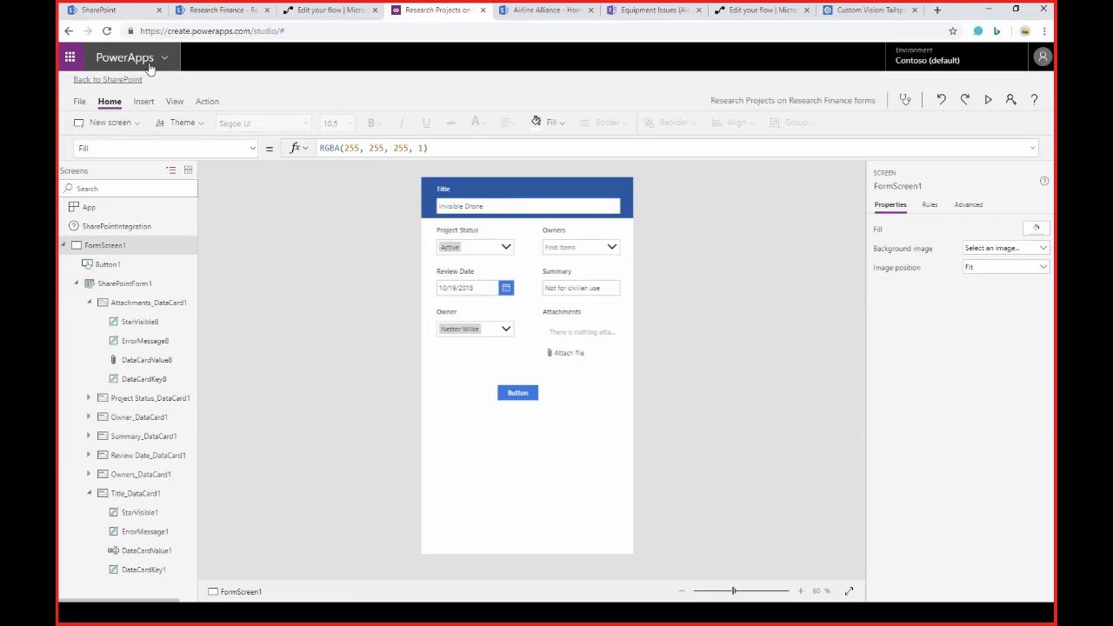
Step: Save the customized Research Projects form and publish it to SharePoint
click(80, 102)
click(212, 247)
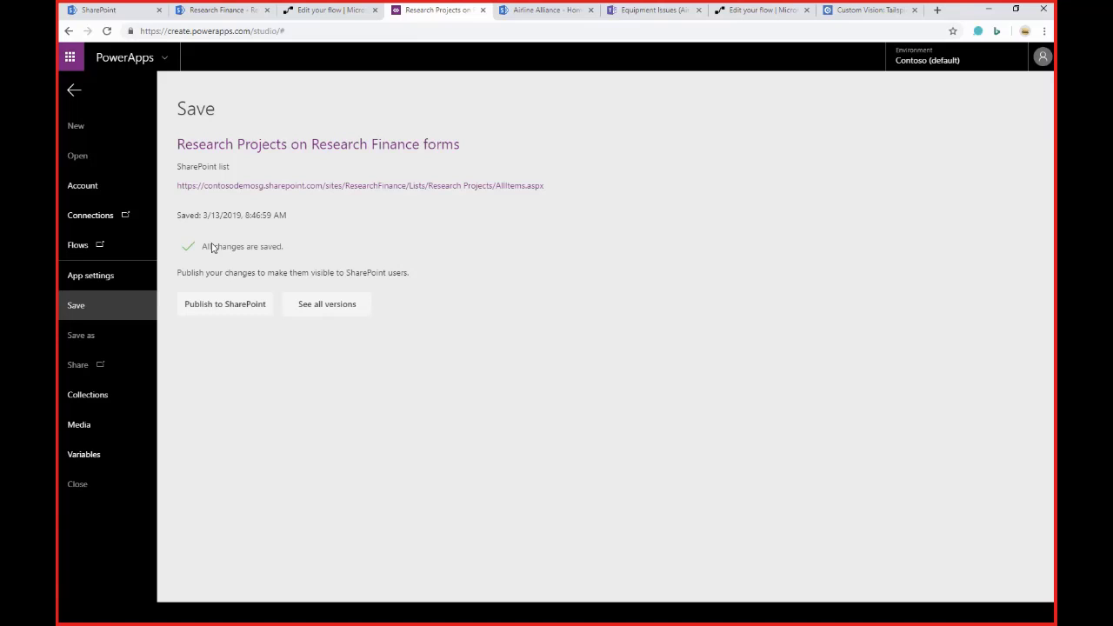
click(239, 309)
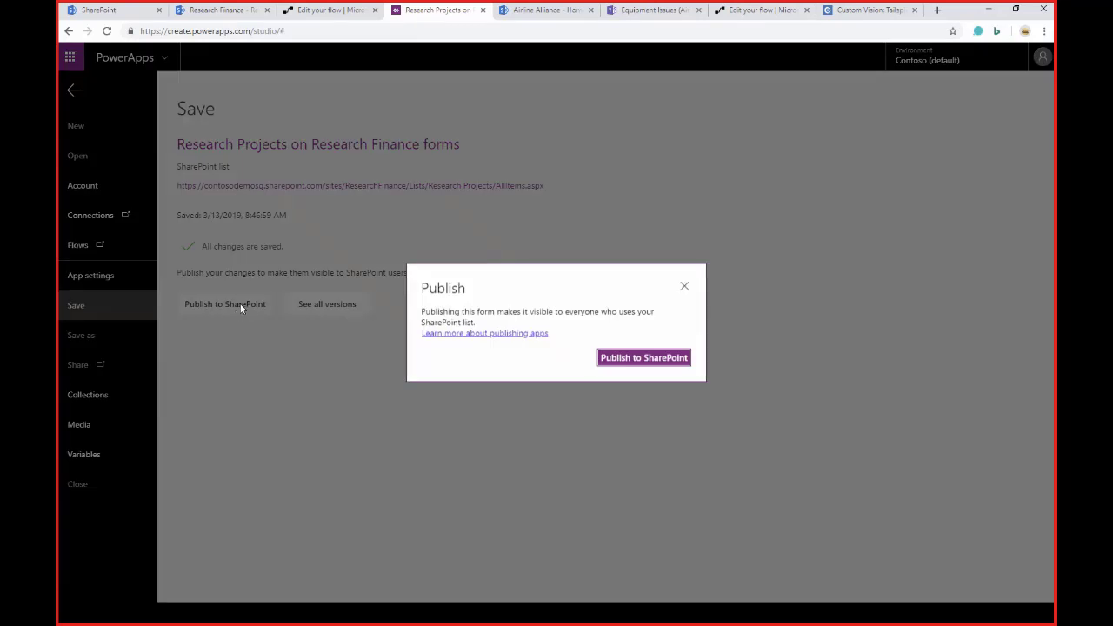
click(634, 361)
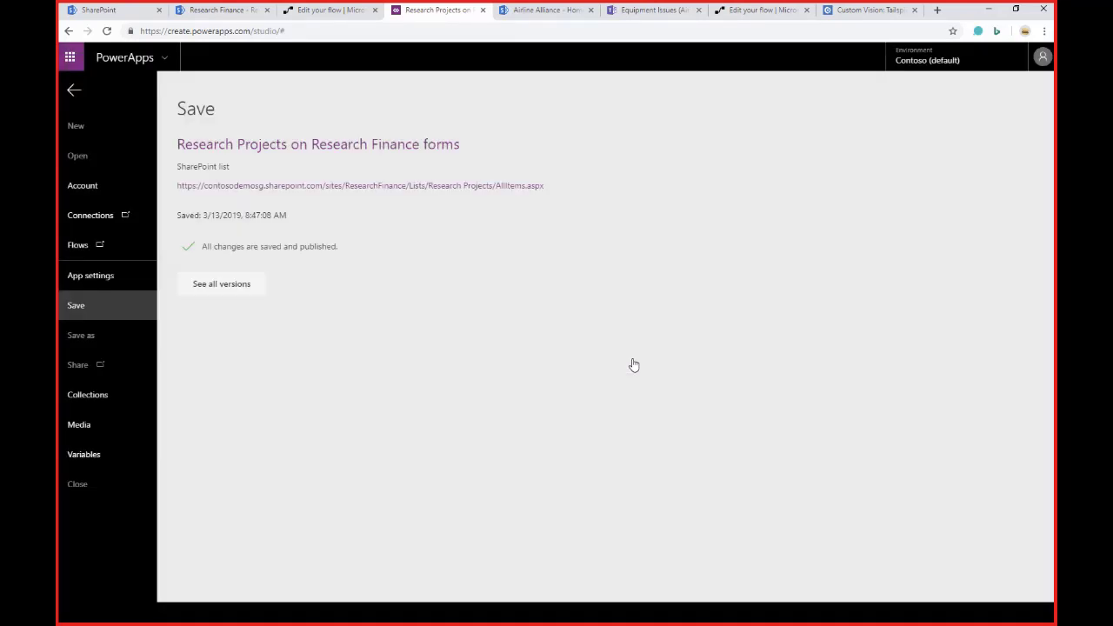
Step: Open the Barbeque Drone item for editing from the Research Projects list and set its Project Status to Active
click(327, 186)
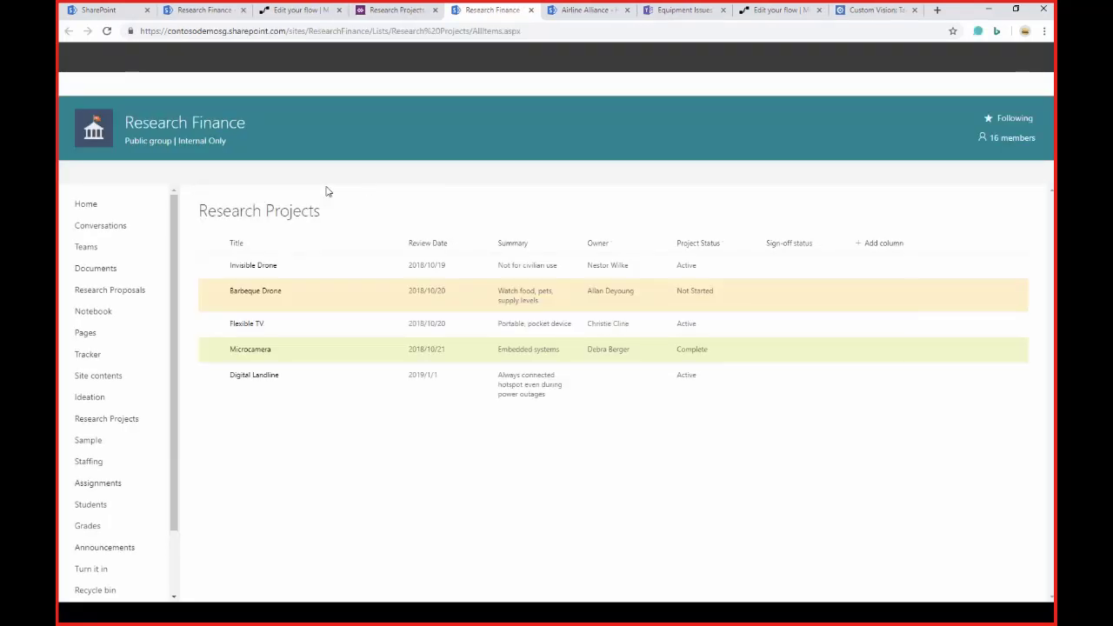
click(253, 293)
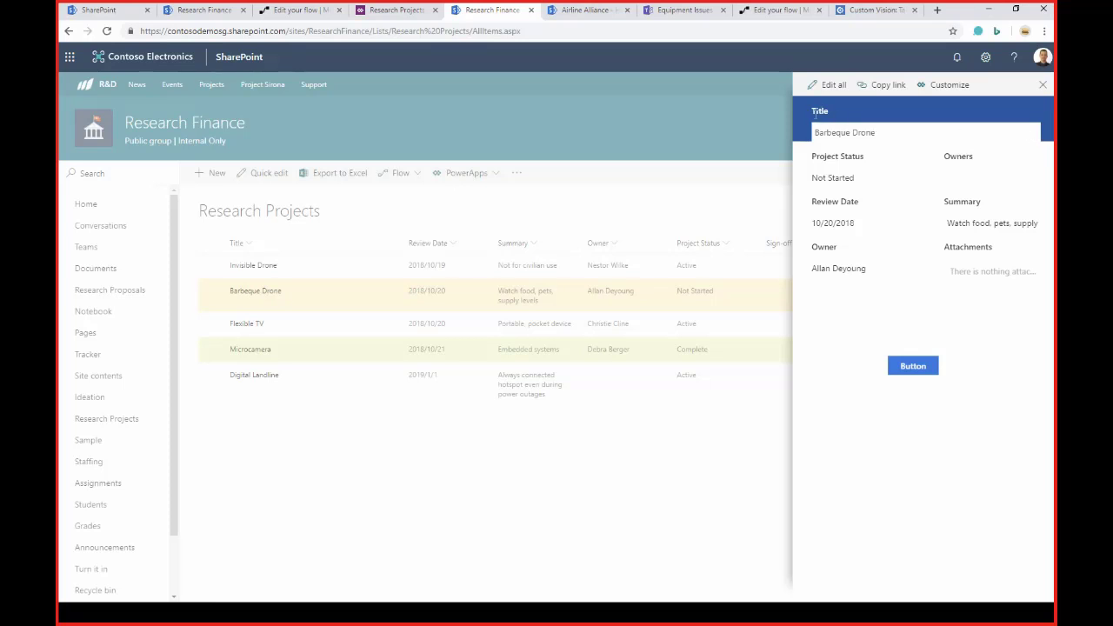
click(913, 366)
click(832, 85)
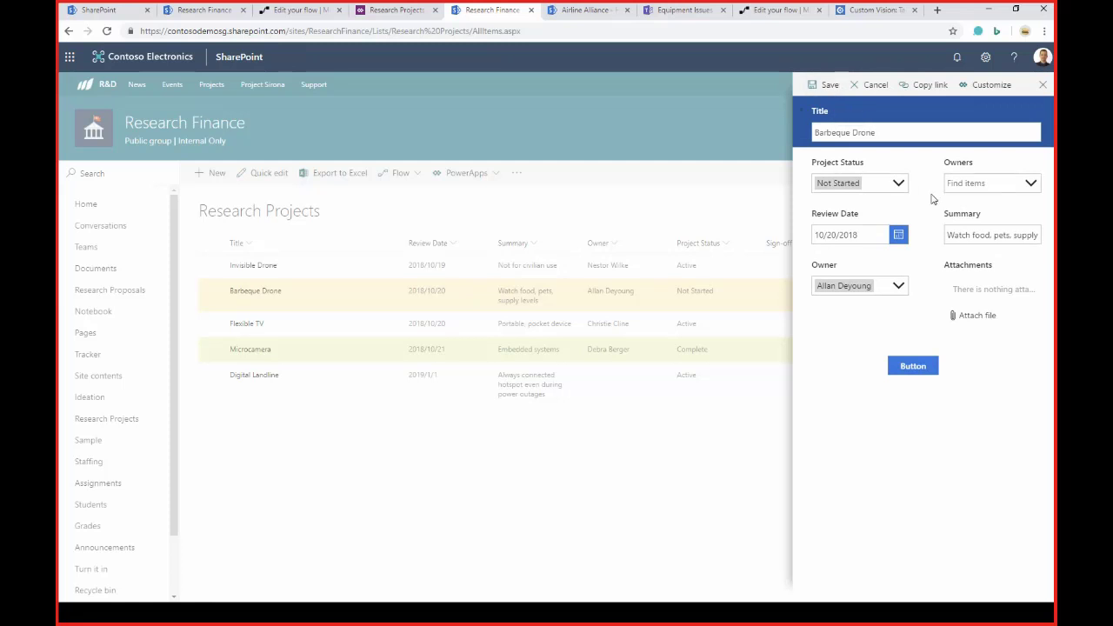
click(902, 186)
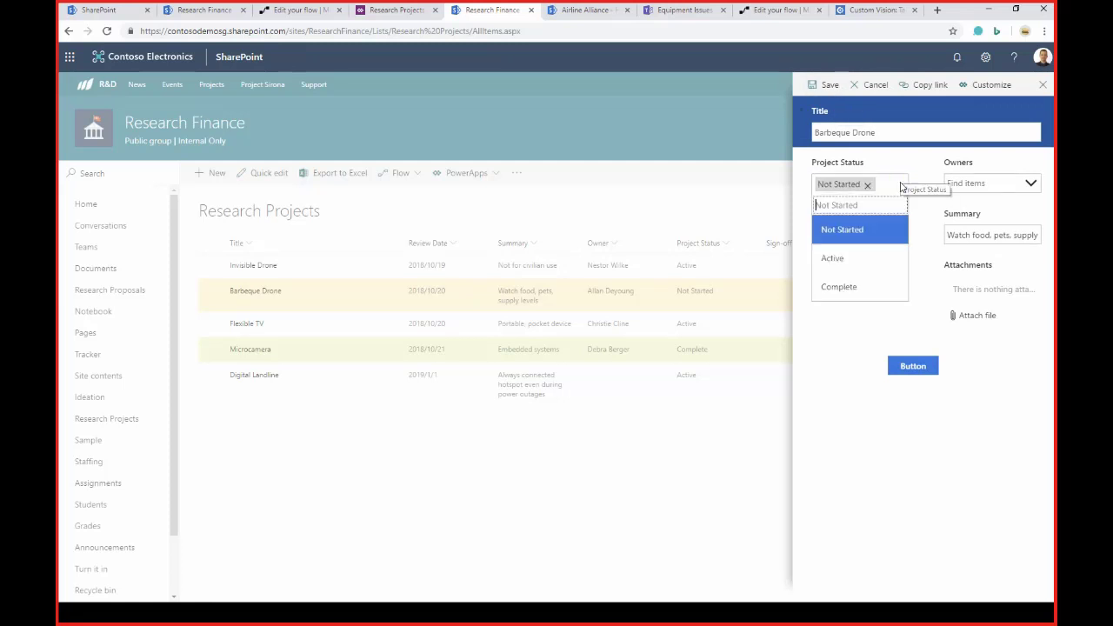
click(847, 260)
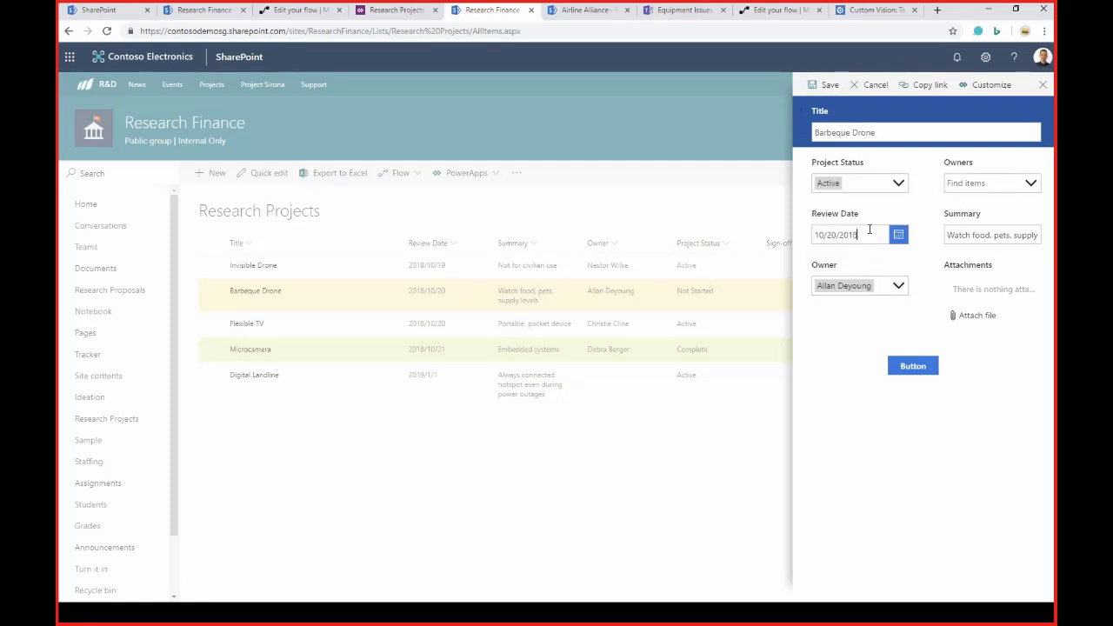
Step: Set the Barbeque Drone item's Review Date to 10/1/2019 and save the item
click(865, 236)
key(BackSpace)
key(BackSpace)
key(BackSpace)
key(BackSpace)
key(BackSpace)
key(BackSpace)
text(1/2019)
click(819, 84)
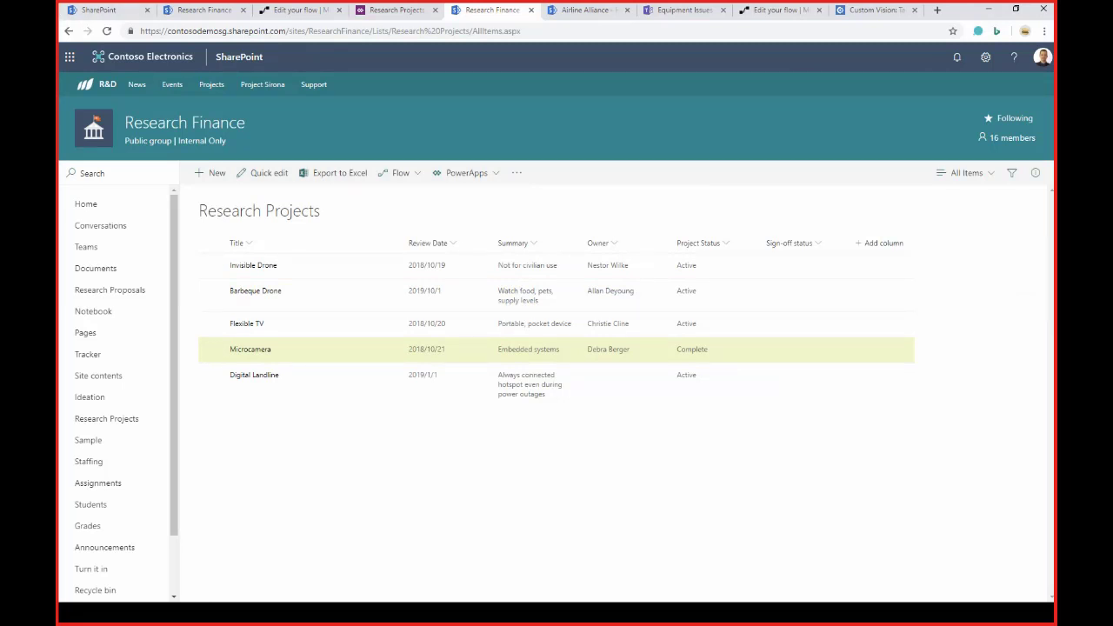
Step: Switch to the Airline Alliance site and show its Equipment Defects library in the Formatted view
click(494, 176)
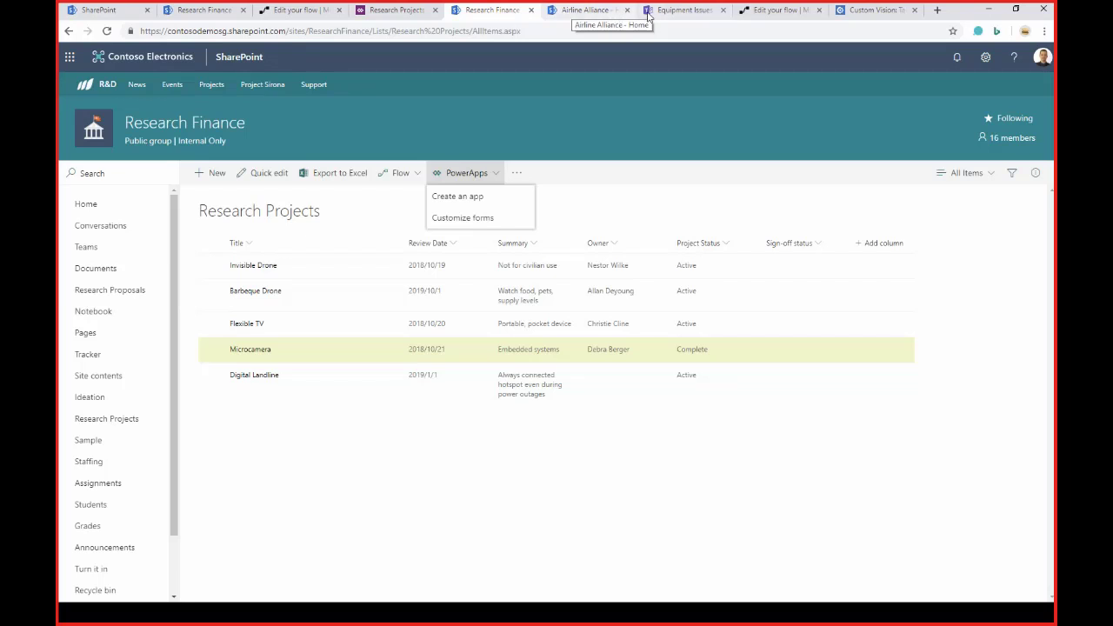
click(583, 11)
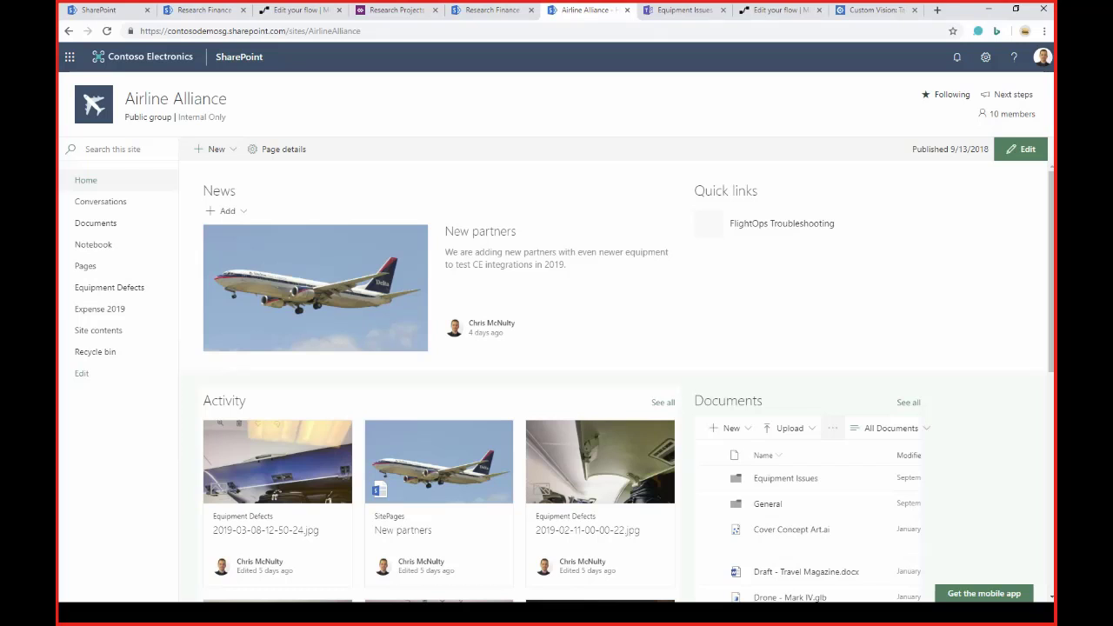
click(126, 297)
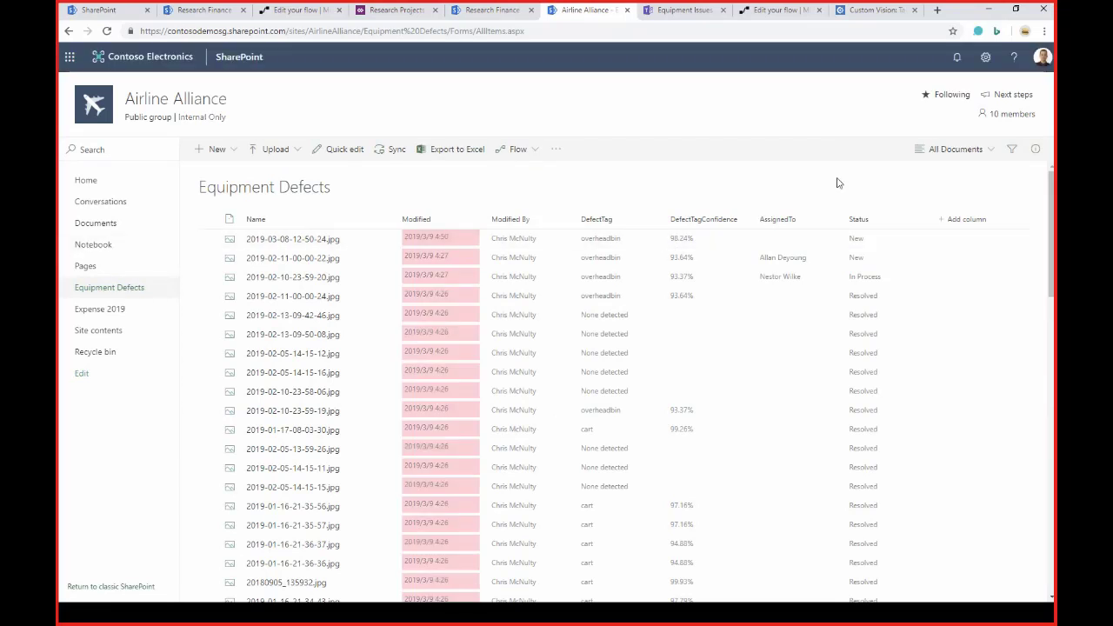
click(956, 149)
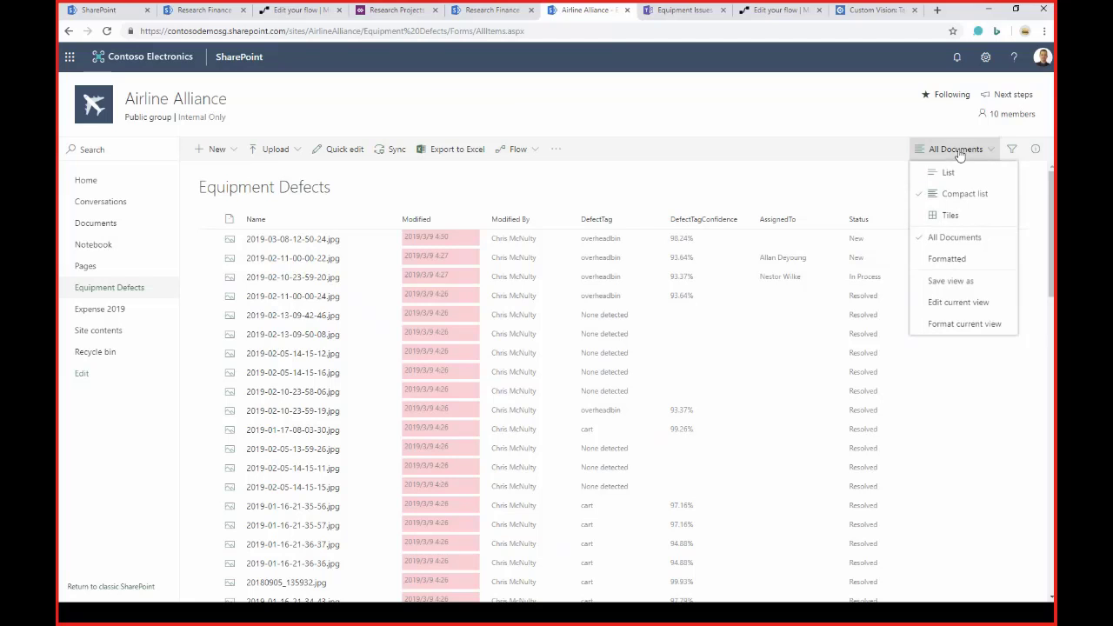
click(950, 258)
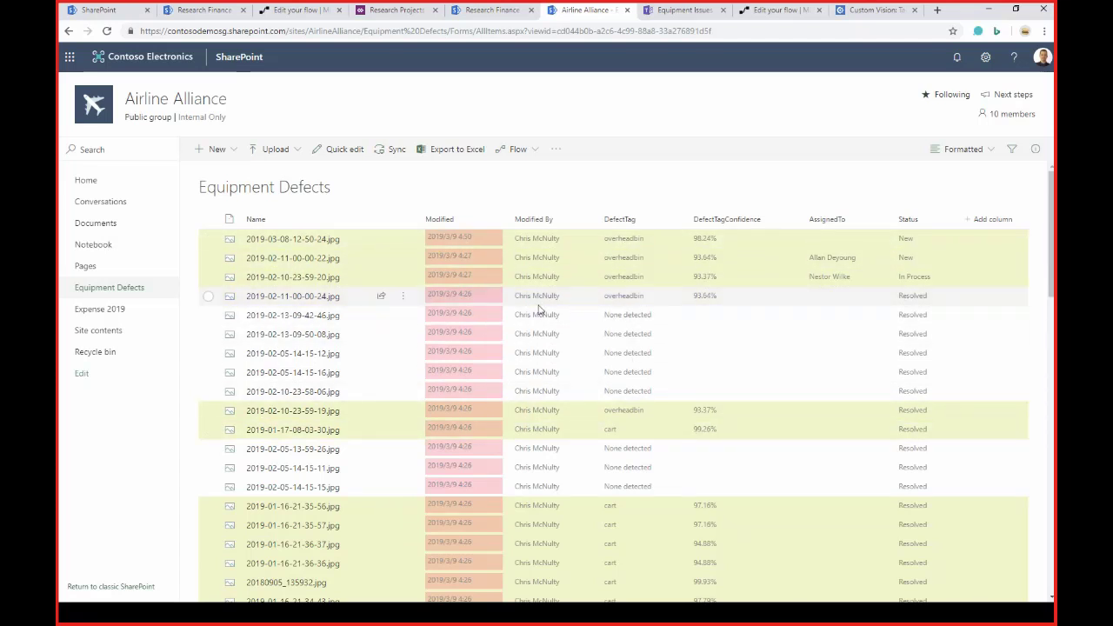
click(310, 430)
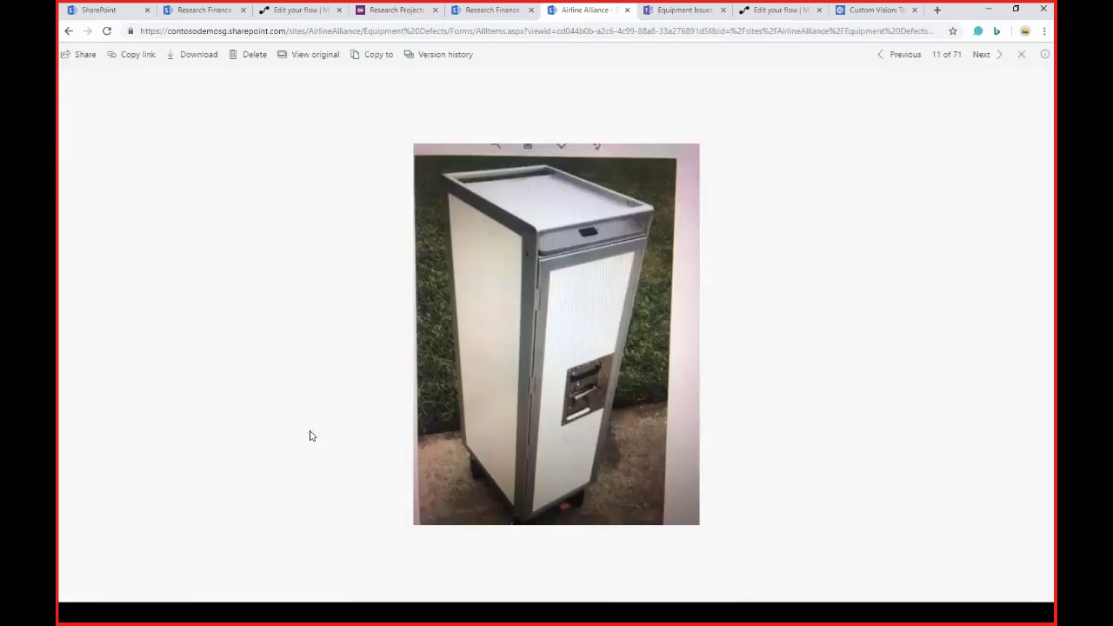
click(491, 10)
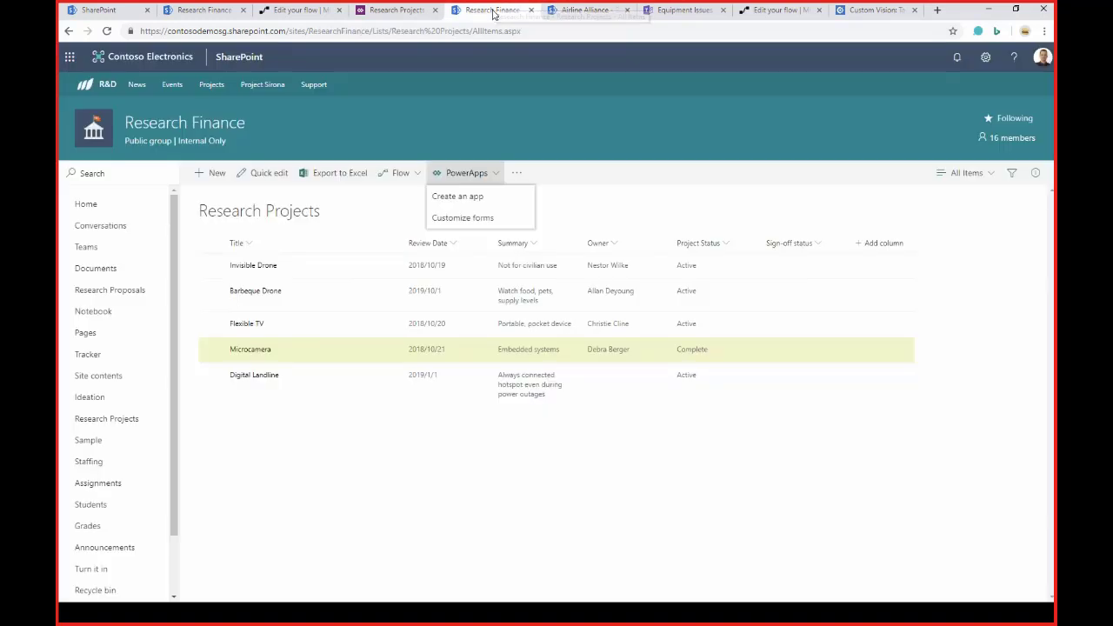
click(582, 11)
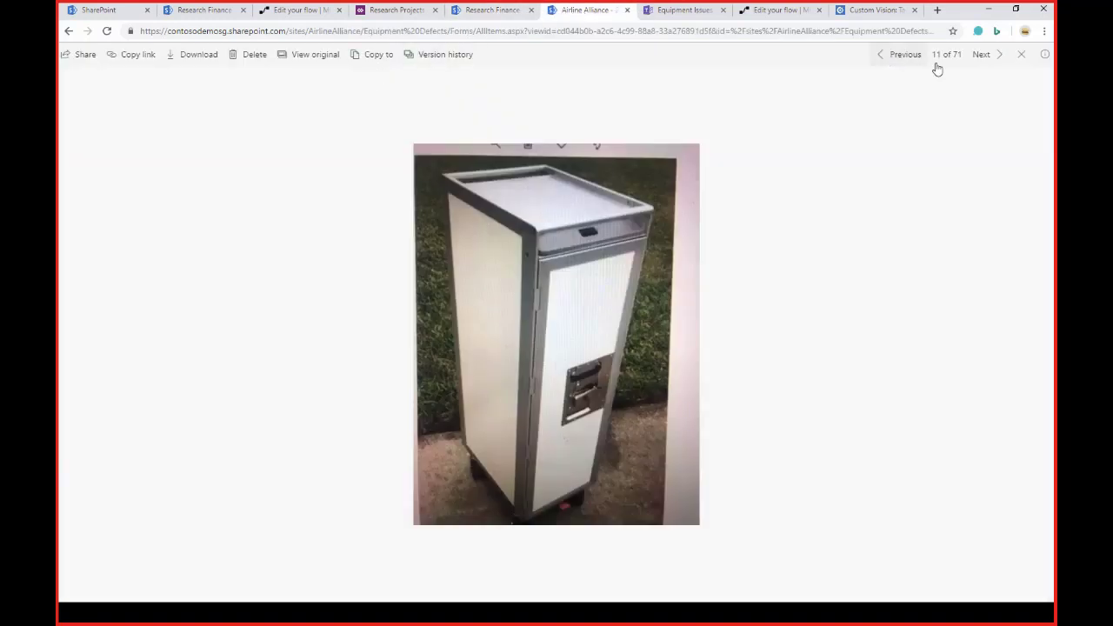
click(1023, 55)
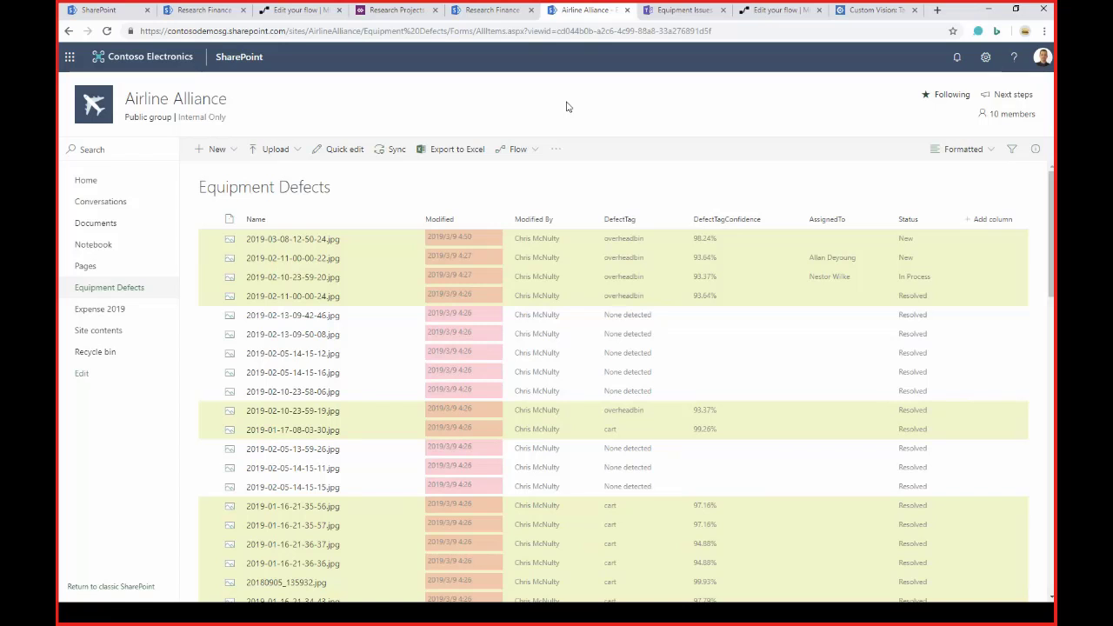
Step: Switch to Microsoft Teams and show the Tailspin FlightOps app's home screen in the Equipment Issues channel
click(675, 12)
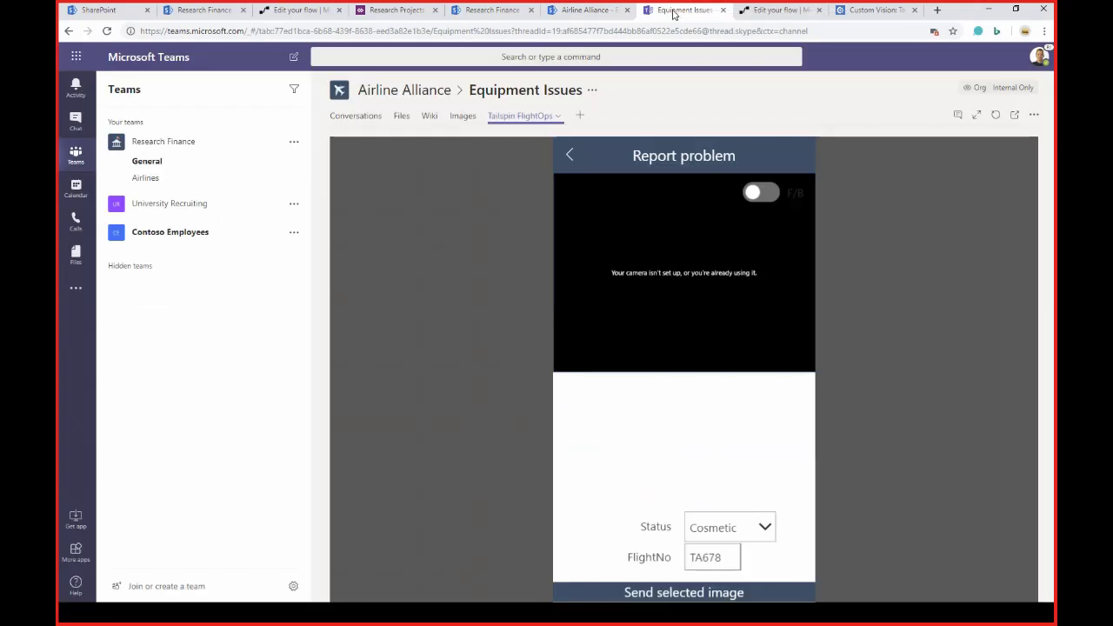
click(474, 123)
click(524, 118)
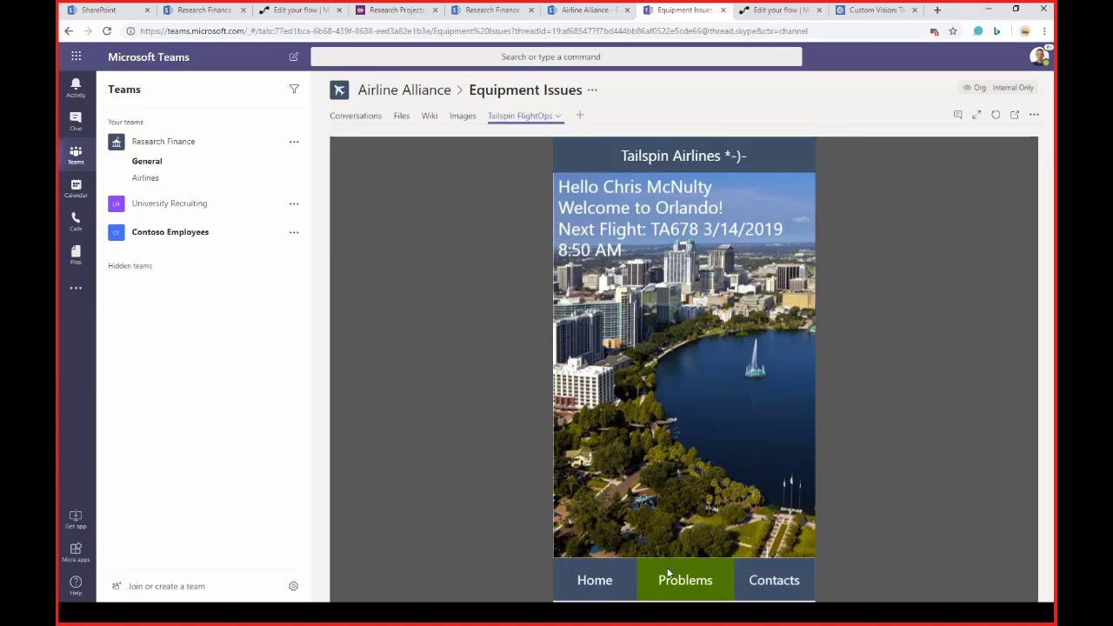
Step: Examine the Big plane maker contact's details and edit form in the Tailspin FlightOps app, and return to its home screen
click(775, 585)
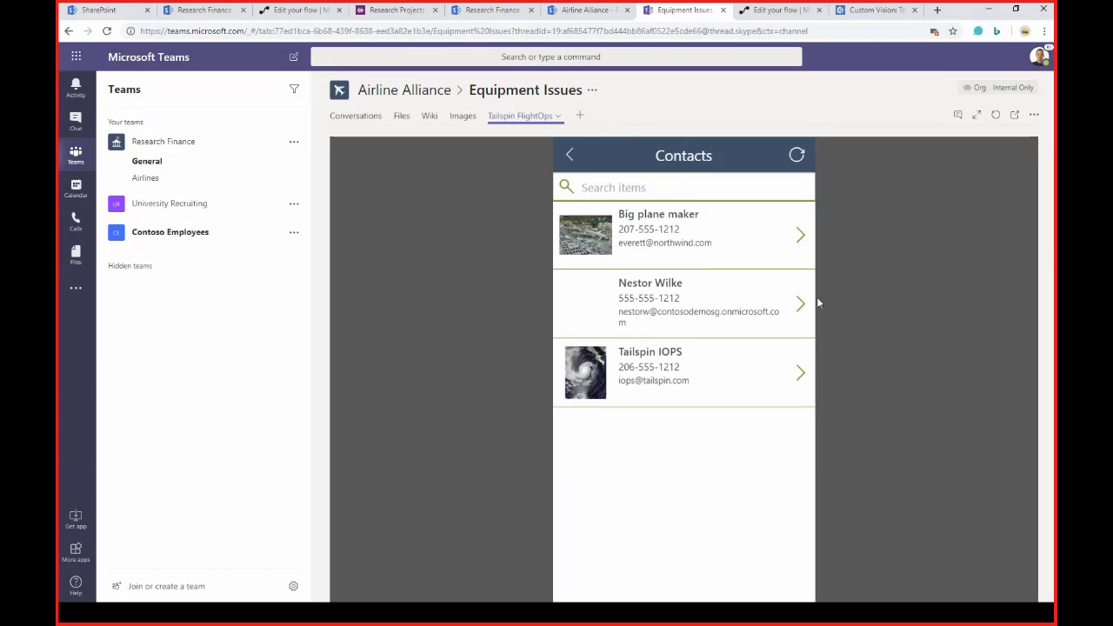
click(800, 239)
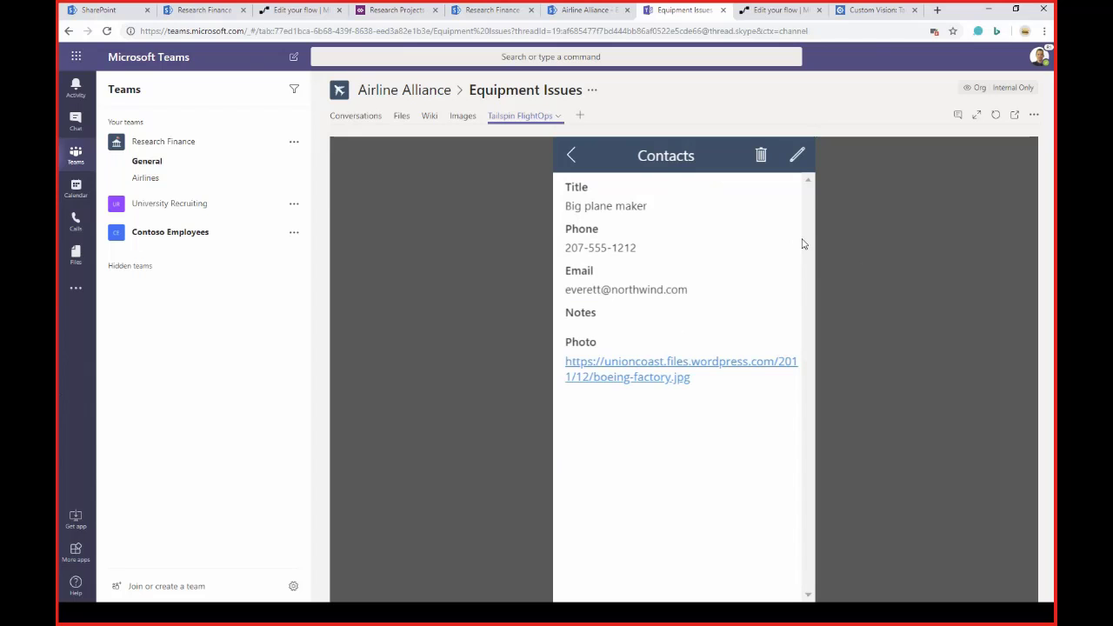
click(797, 156)
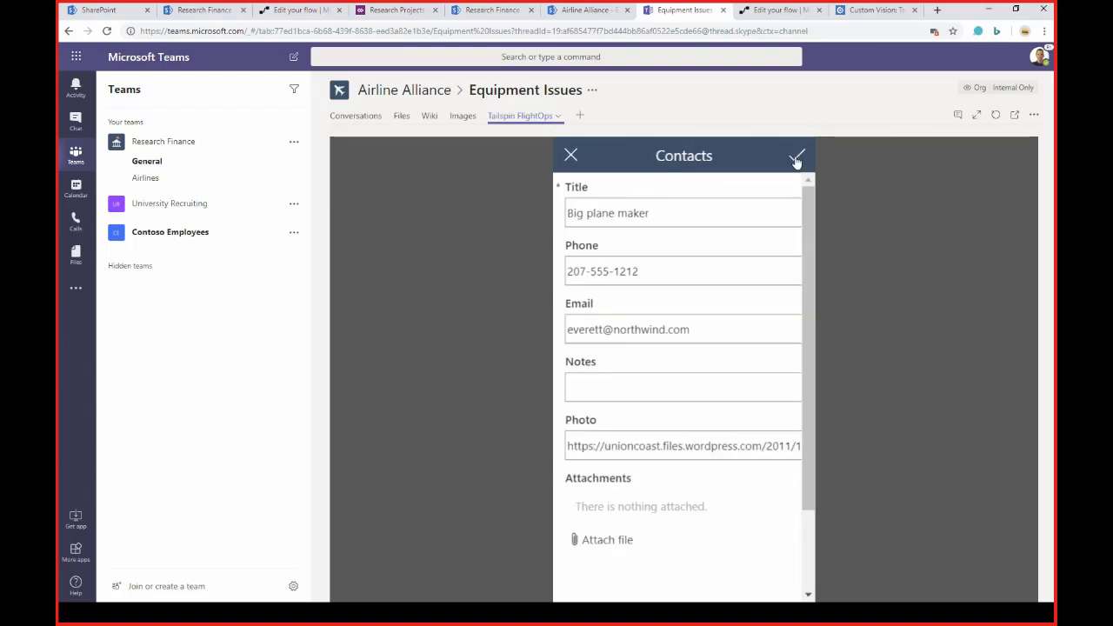
click(571, 157)
click(571, 158)
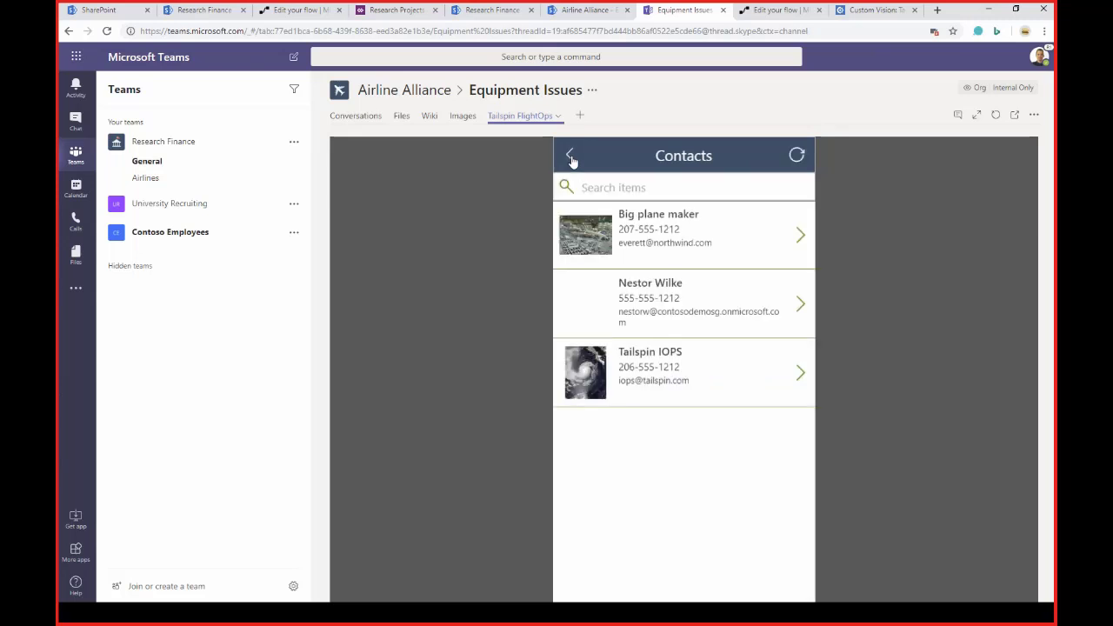
click(571, 158)
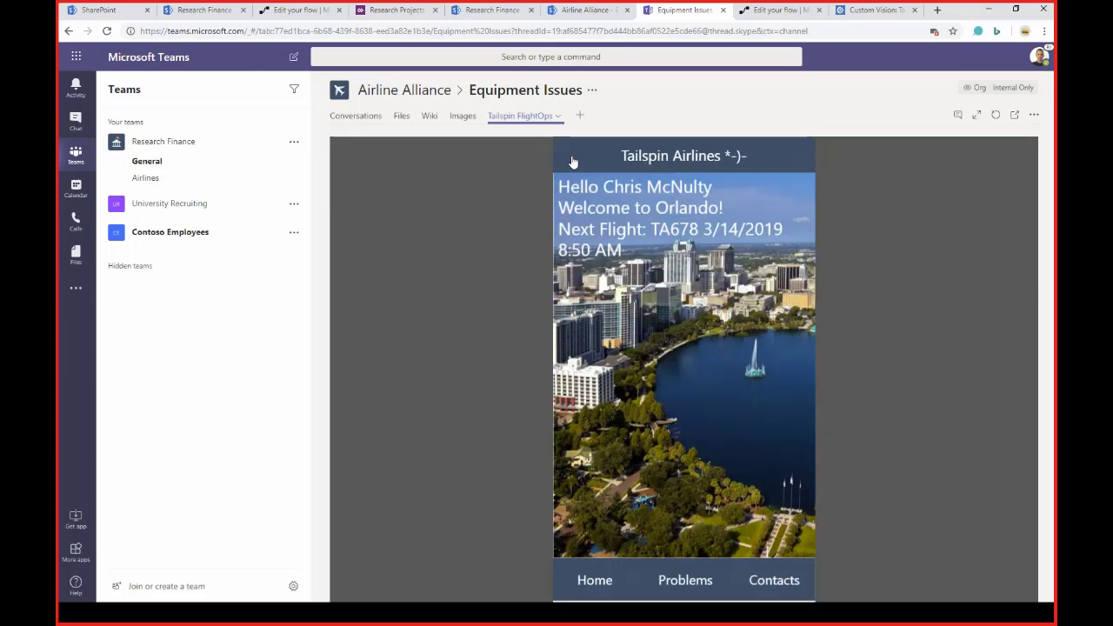
Step: View the app's problem reporting screen and switch to the Process New Image flow in Microsoft Flow
click(698, 584)
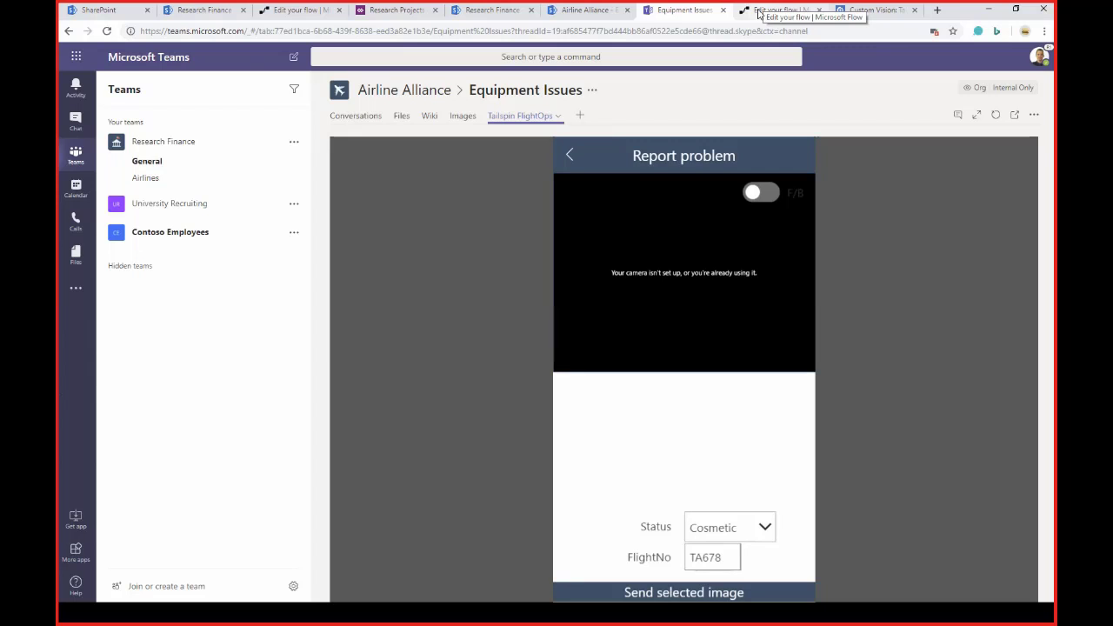
click(758, 12)
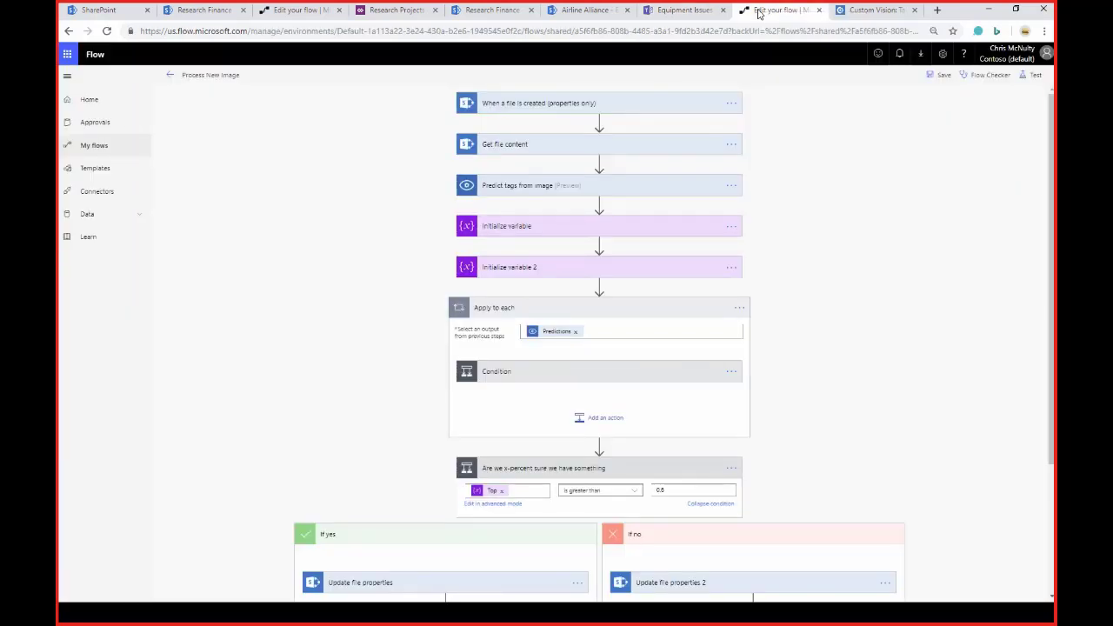